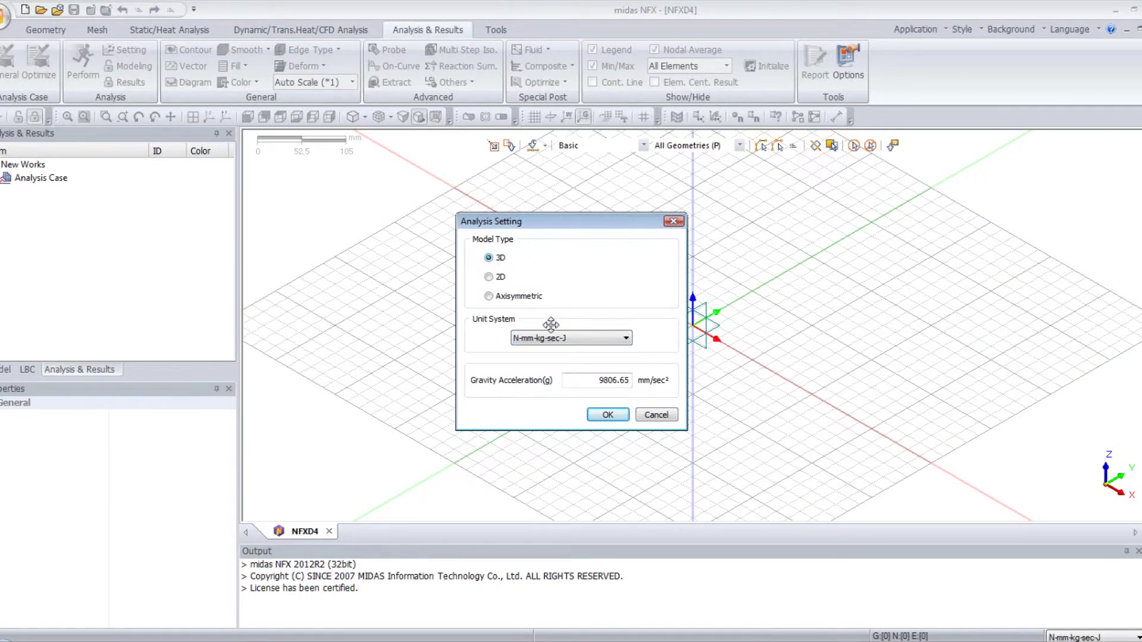
Keep the 3D analysis and switch its unit system to N-m-kg-sec-J
click(561, 341)
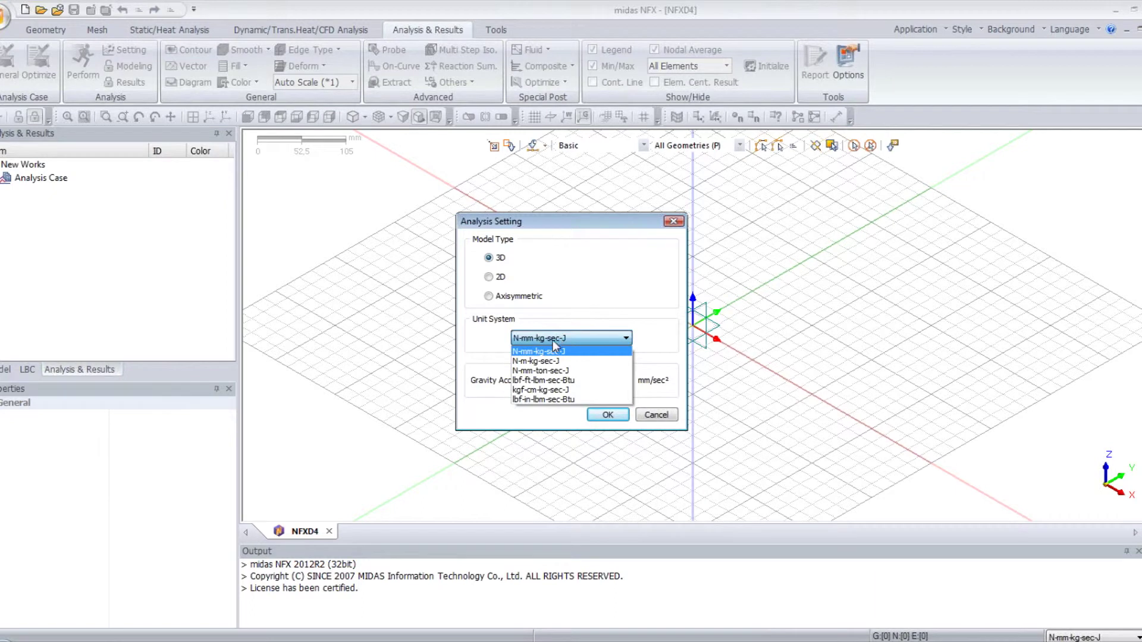
click(528, 361)
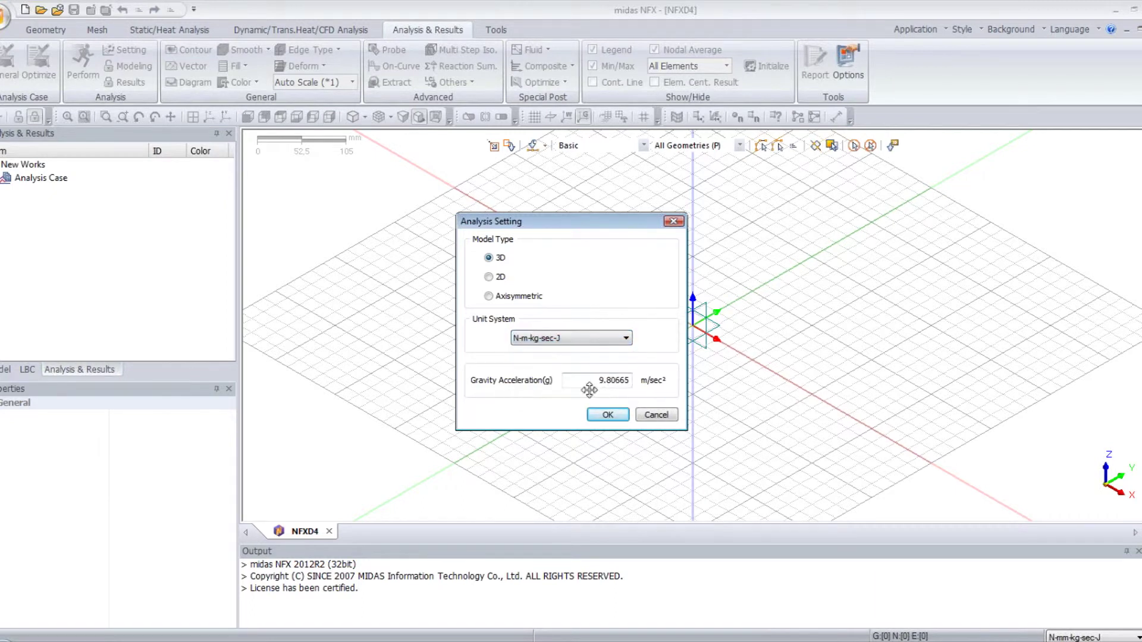
click(607, 415)
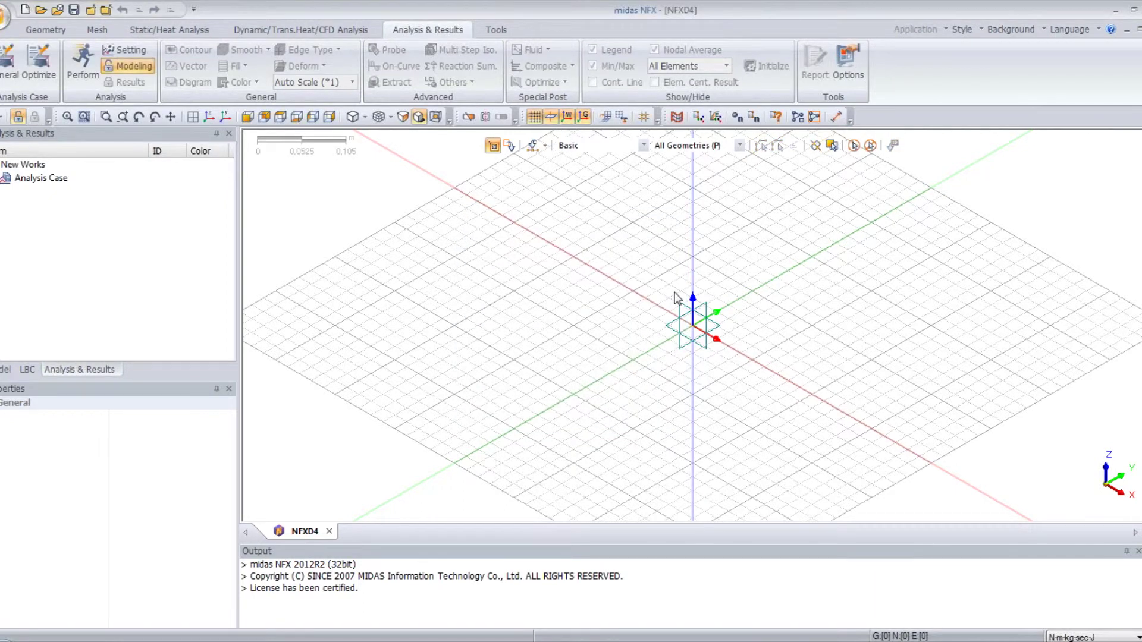
Move the work plane onto the vertical datum plane and view it from the front
middle_drag(697, 273, 653, 314)
right_click(671, 321)
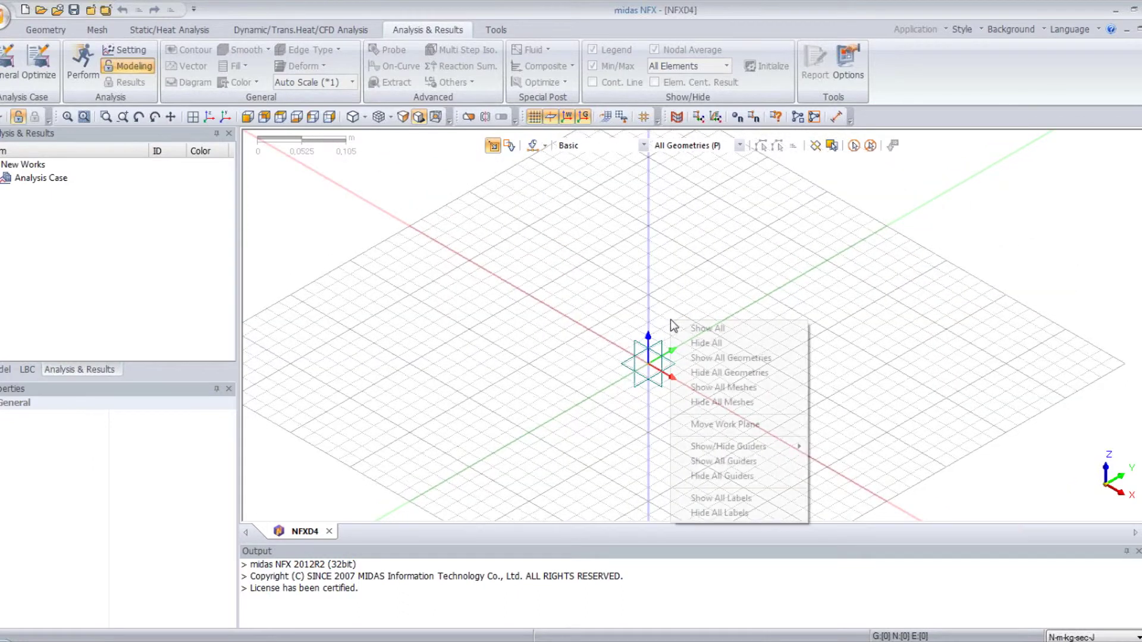
click(750, 425)
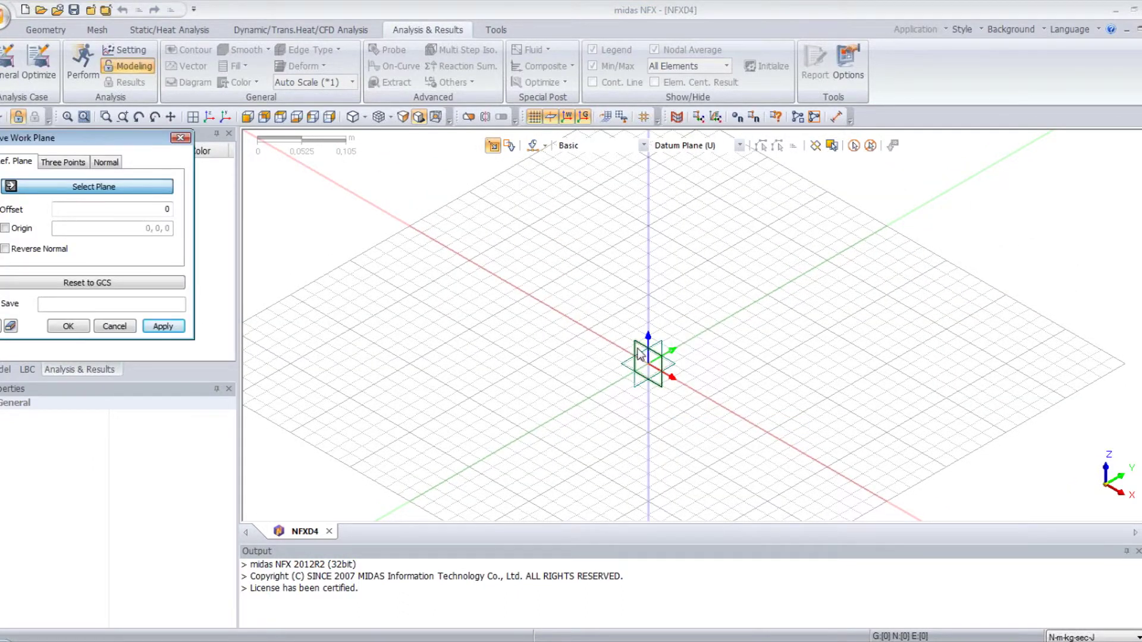
click(641, 356)
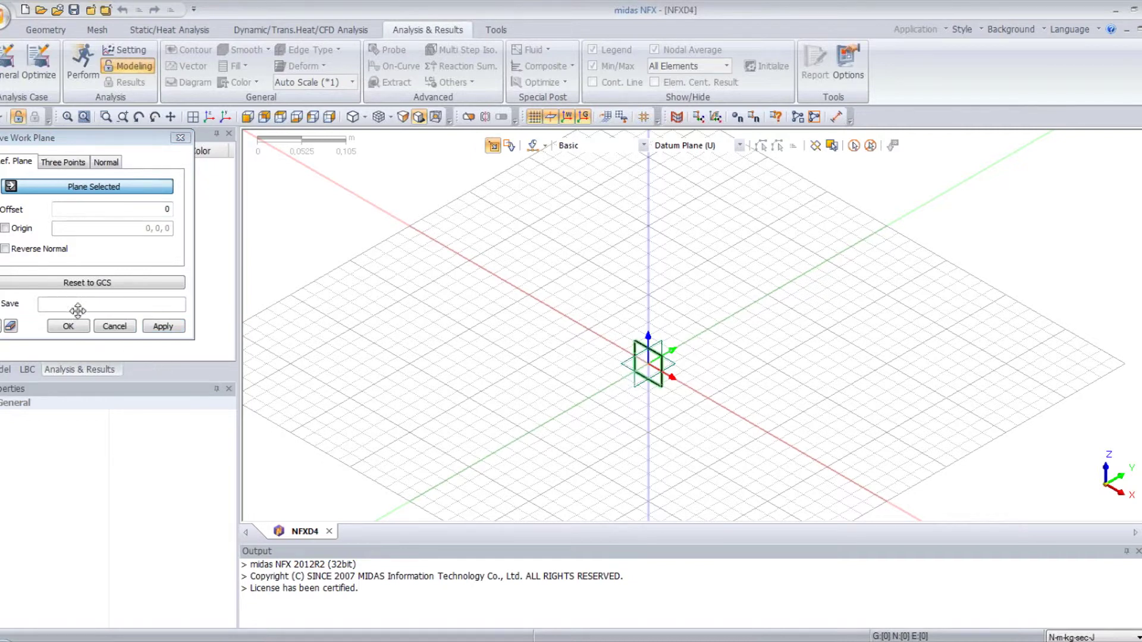
click(68, 327)
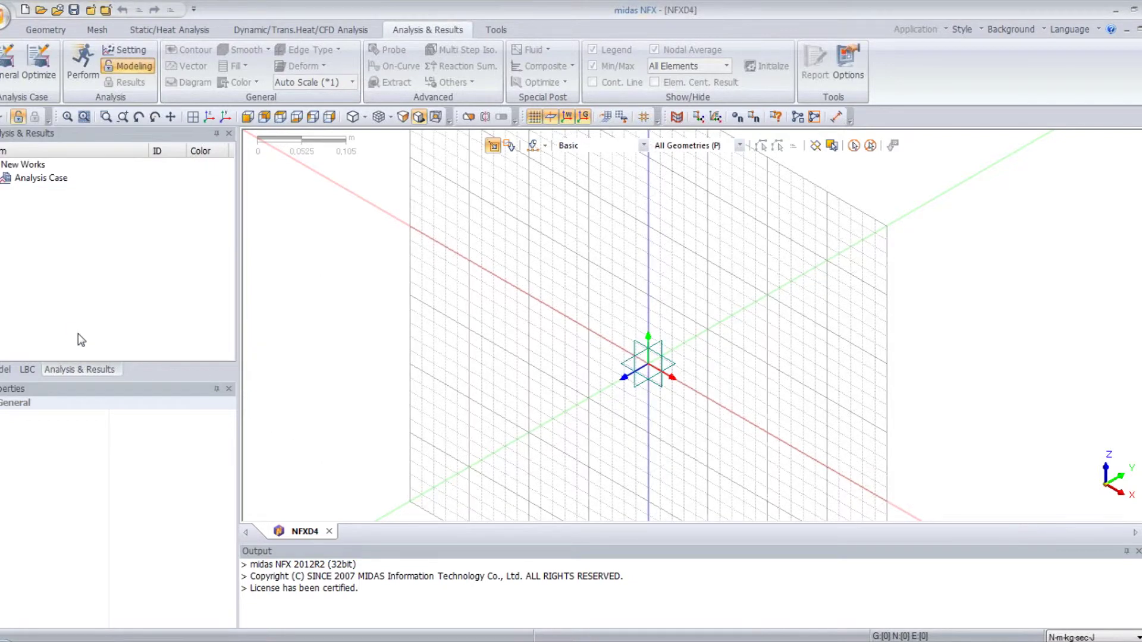
click(249, 117)
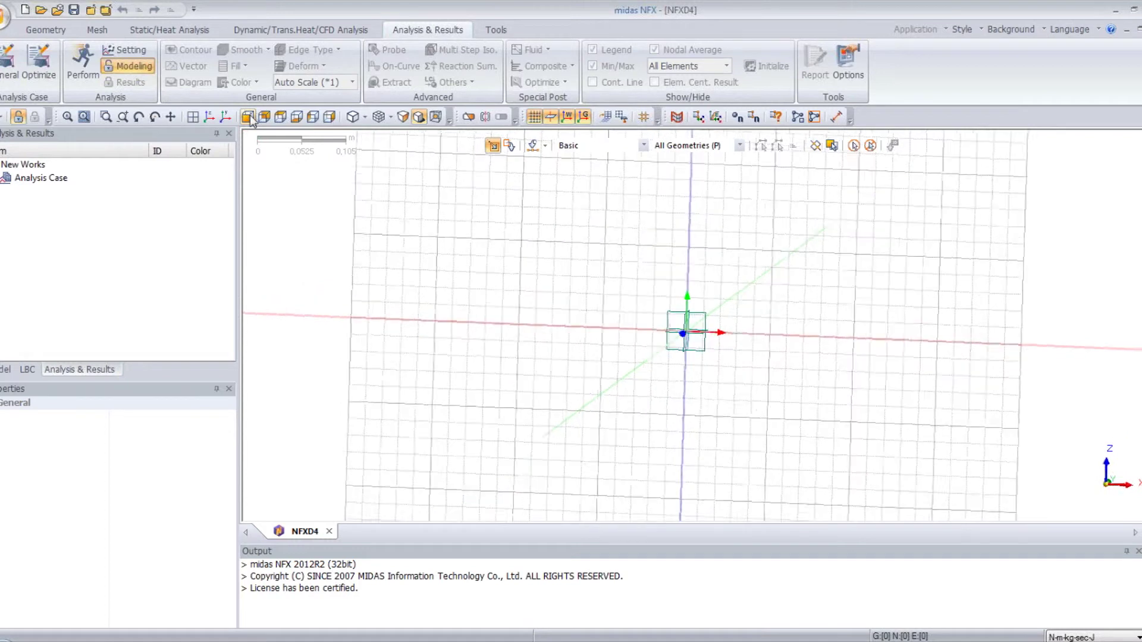
middle_drag(683, 245, 658, 322)
scroll(658, 321, up, 1)
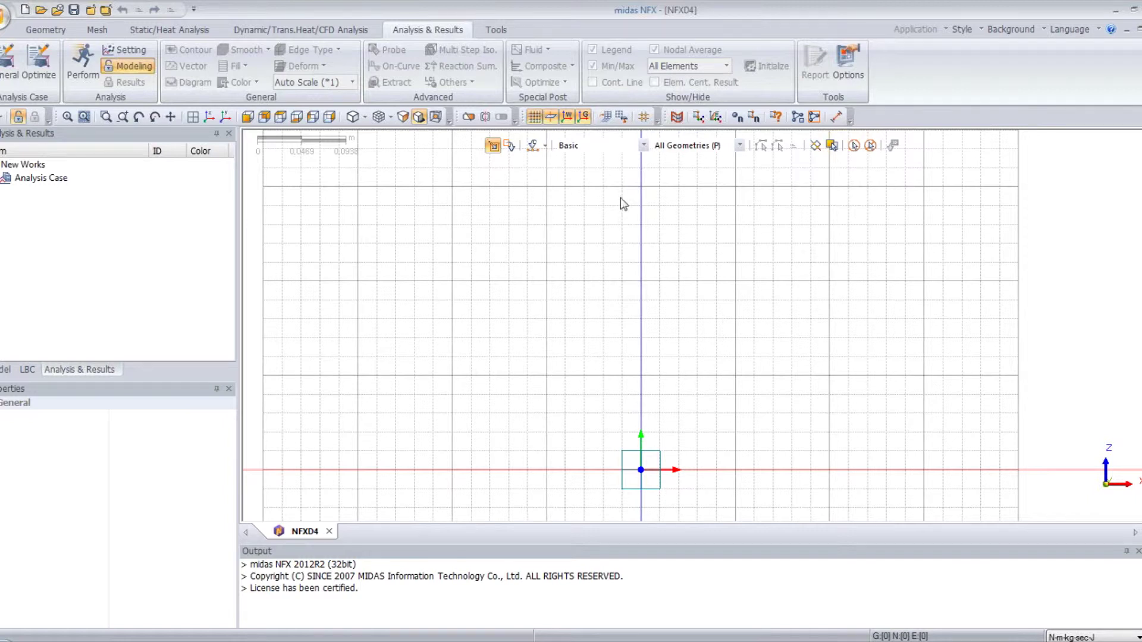
Draw the profile polyline through the entered points 1,1, then 0, 0, then 2,30,0
click(47, 30)
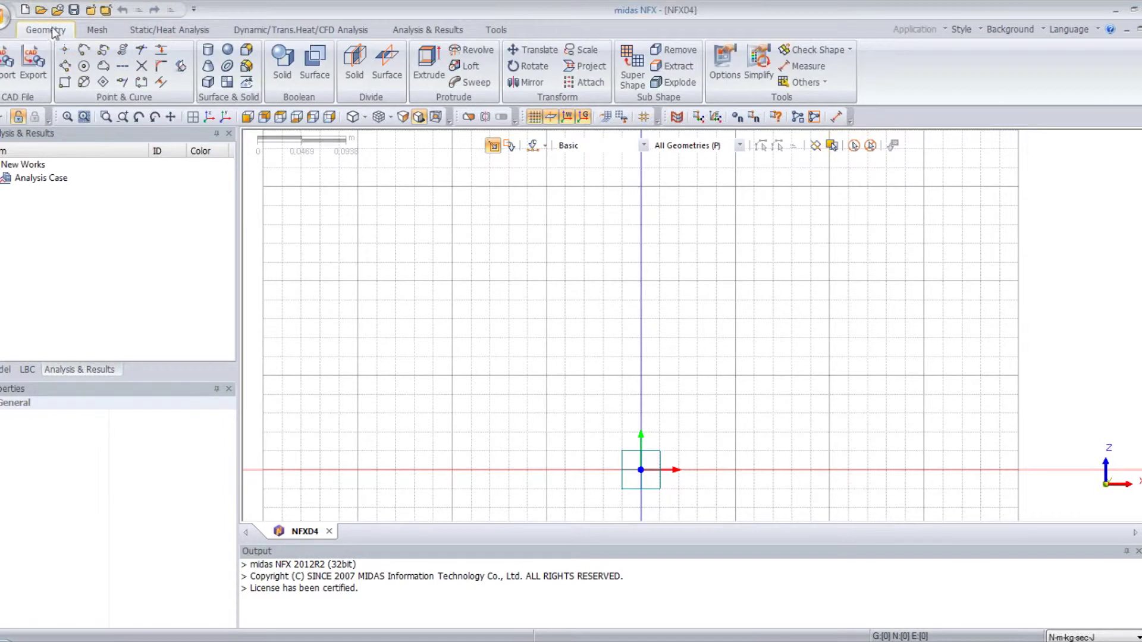
click(66, 67)
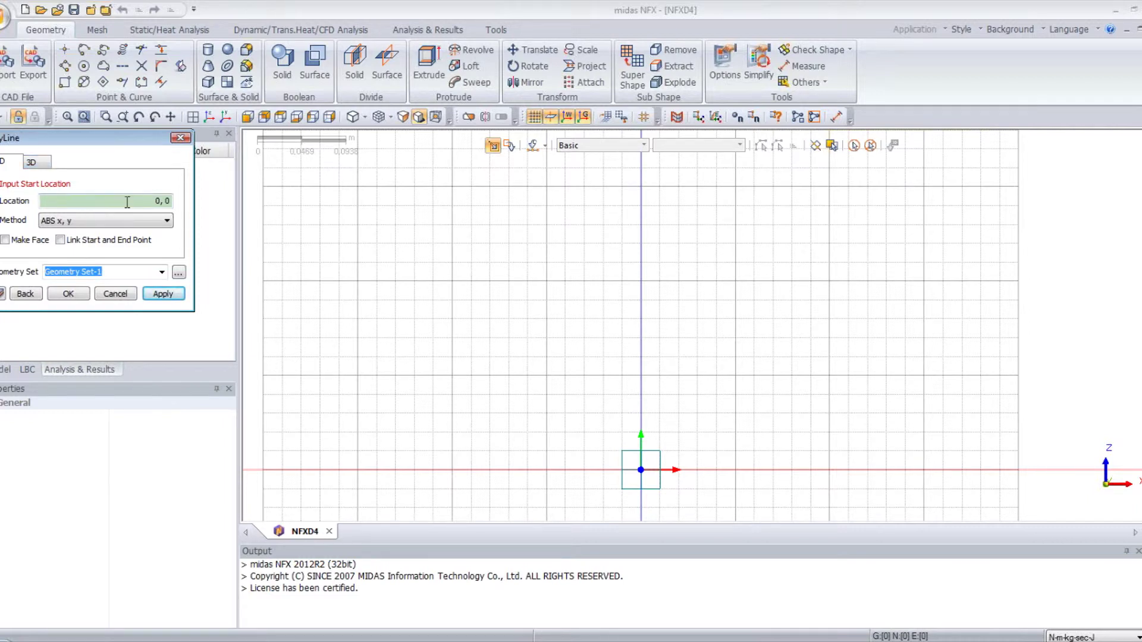
drag(91, 201, 171, 201)
text(1,1)
key(Return)
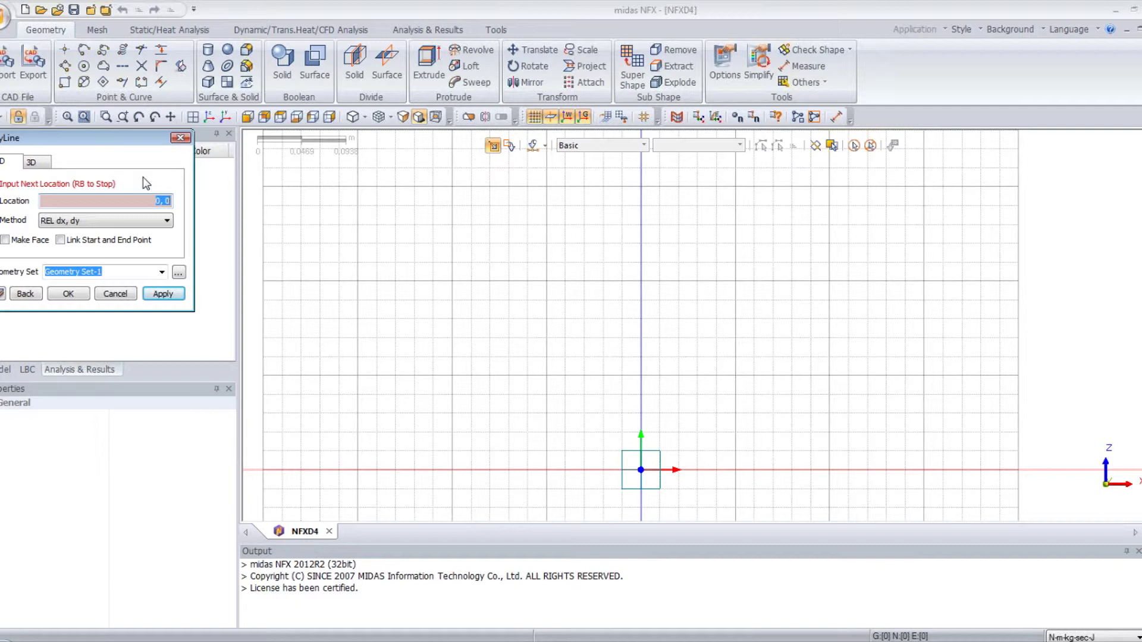
text(0)
text(, 0)
key(Return)
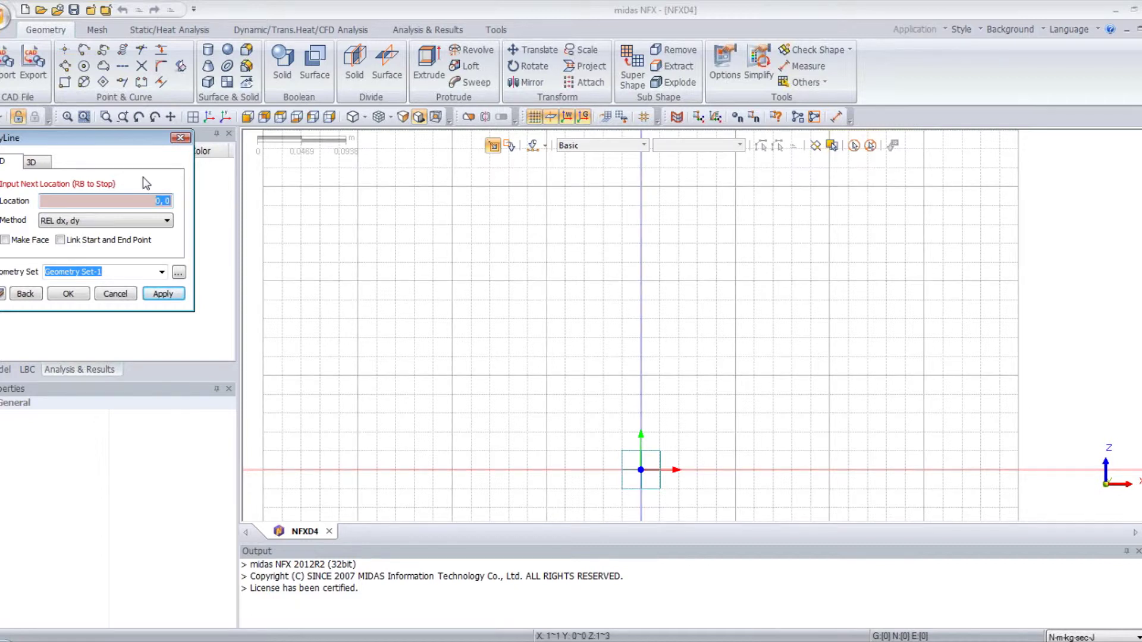
text(2,30,0)
key(Return)
click(64, 294)
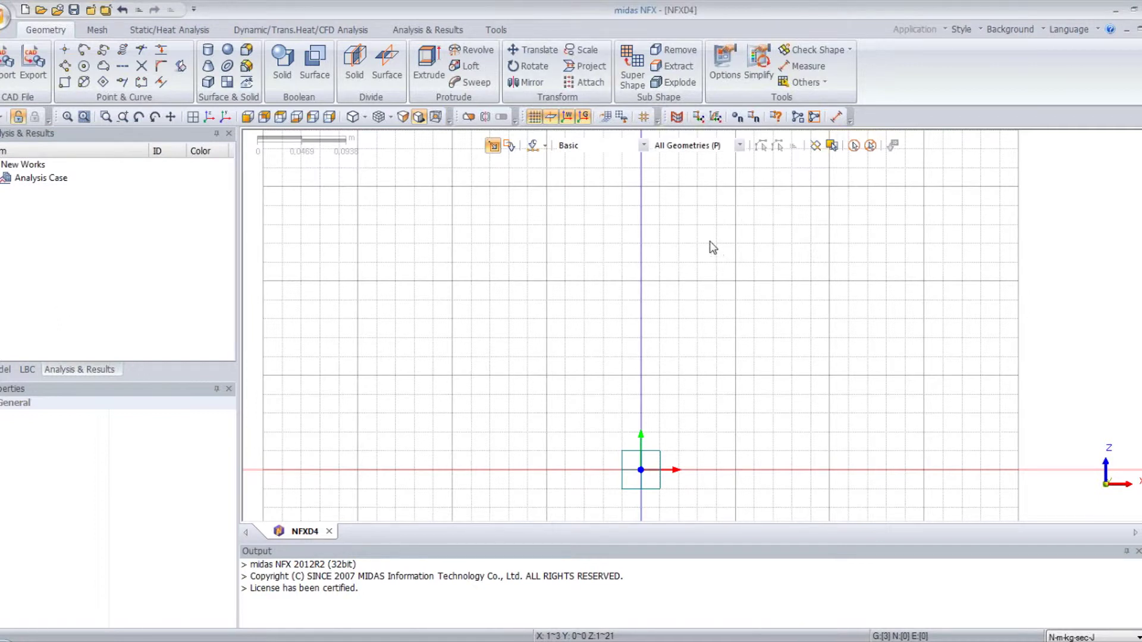
Zoom to fit the whole tank profile in the view
click(249, 118)
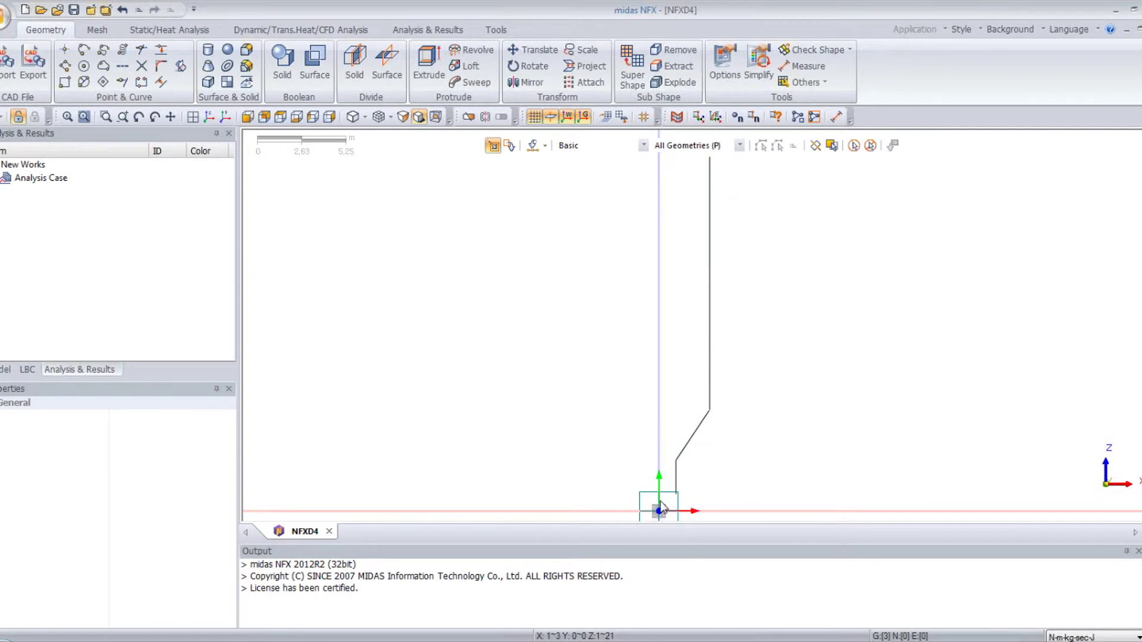
scroll(650, 507, up, 1)
scroll(662, 505, down, 1)
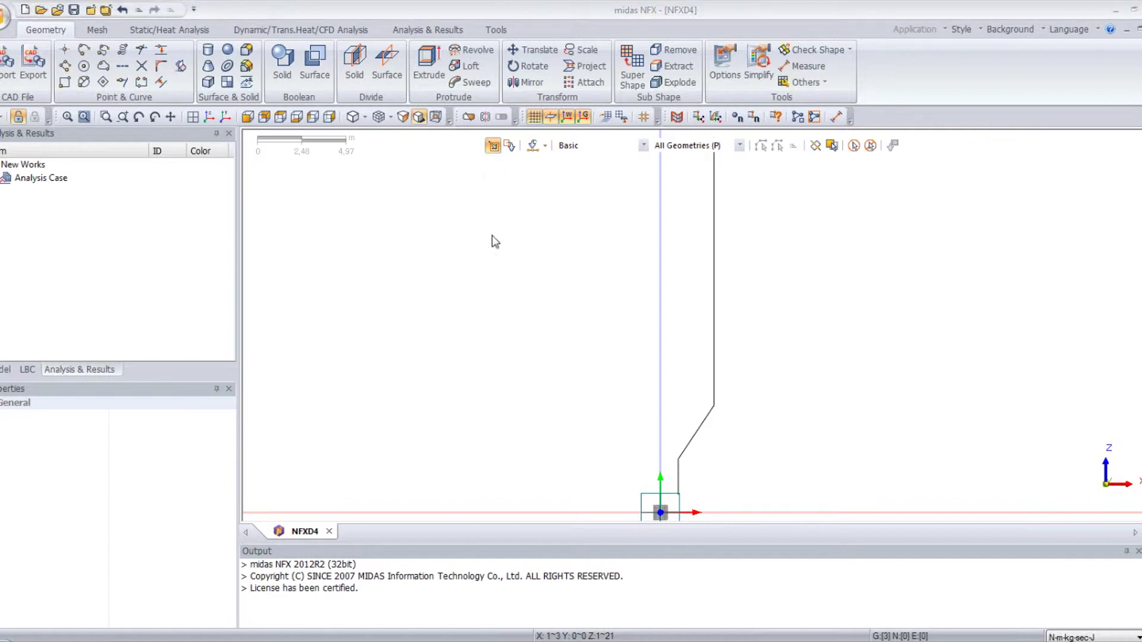
Set the work-plane grid width to 1 m
click(623, 117)
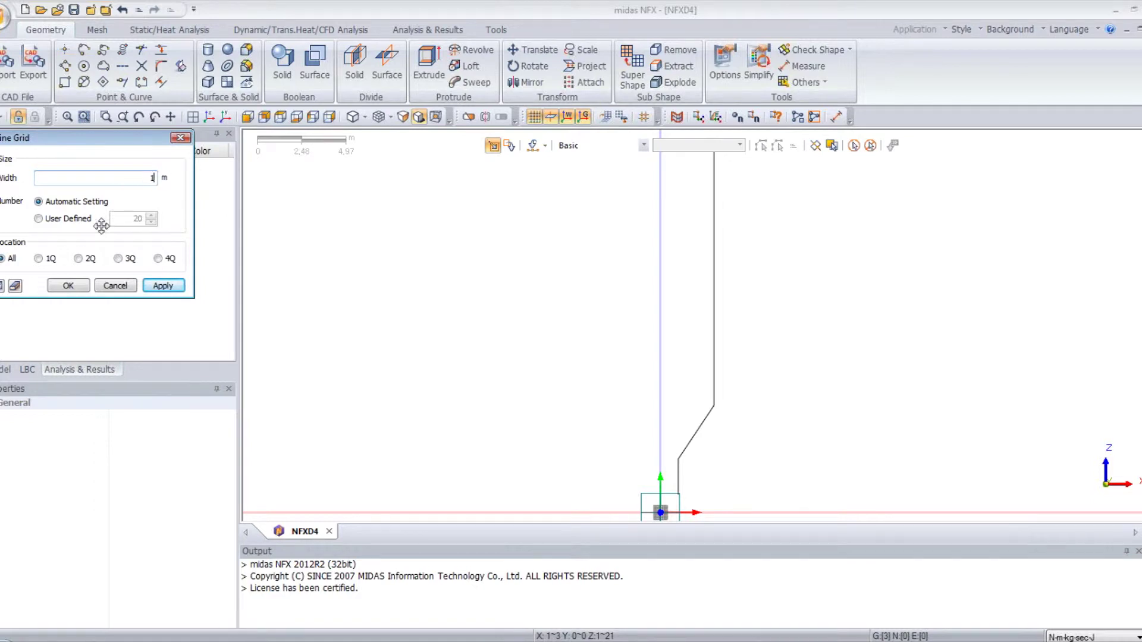
text(1)
click(67, 286)
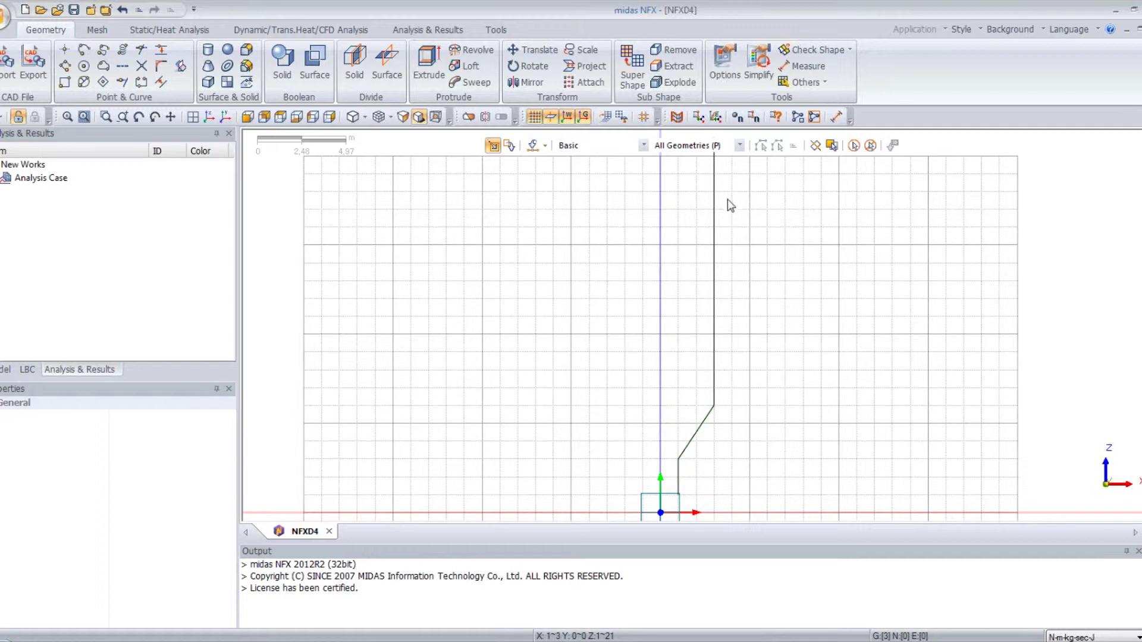
Apply an Interval Length size control of 0.5 m to the three profile edges
click(101, 34)
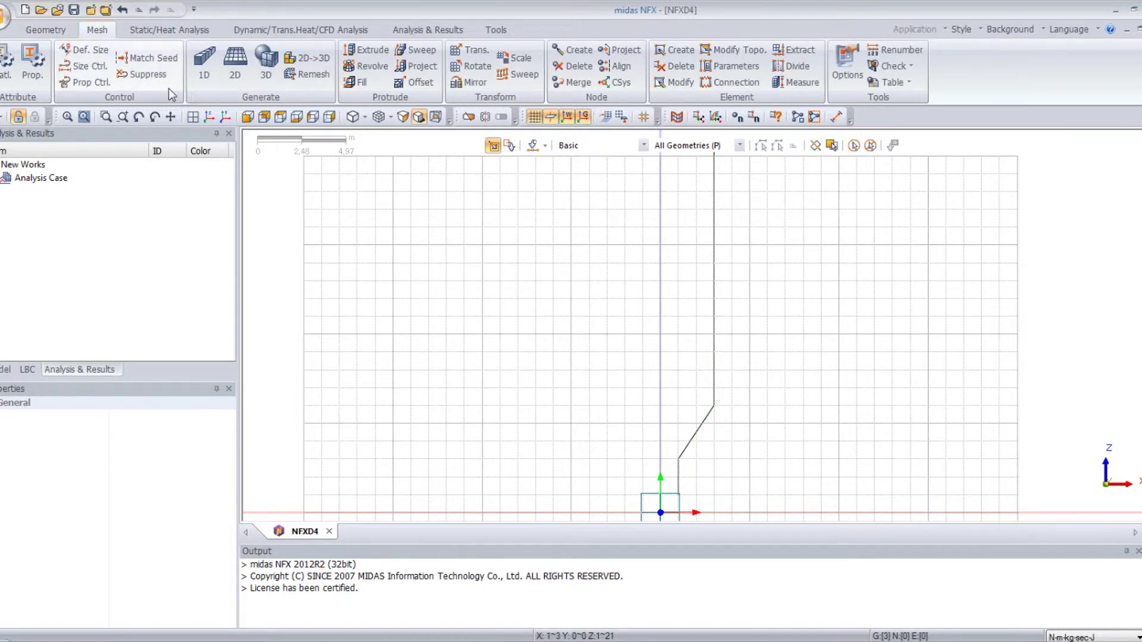
click(85, 66)
drag(106, 135, 187, 160)
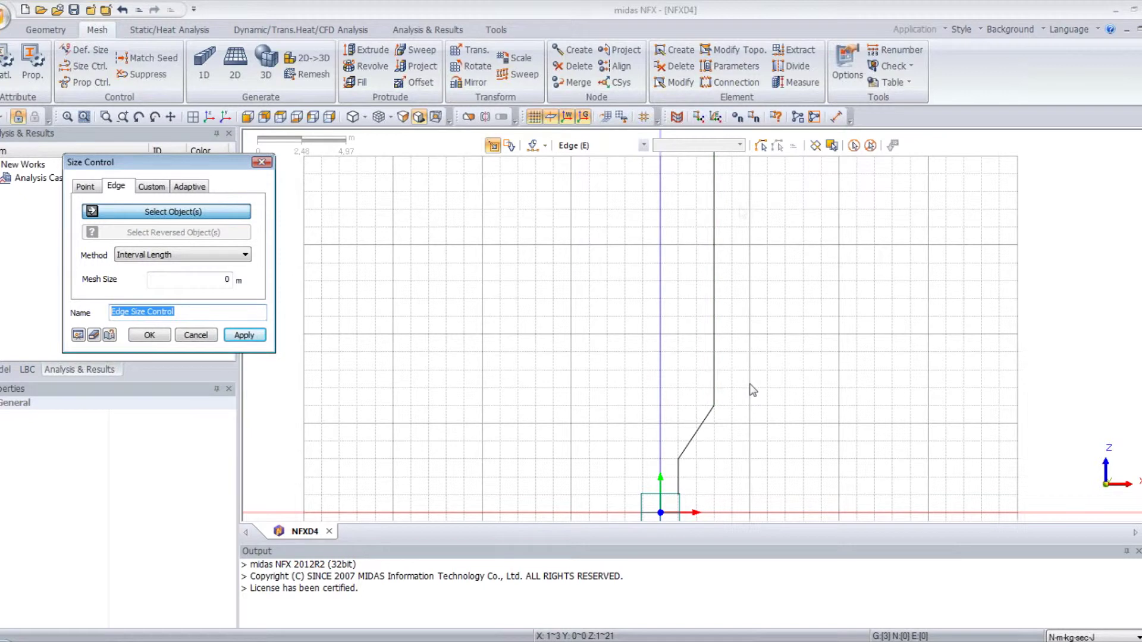
drag(752, 509, 642, 153)
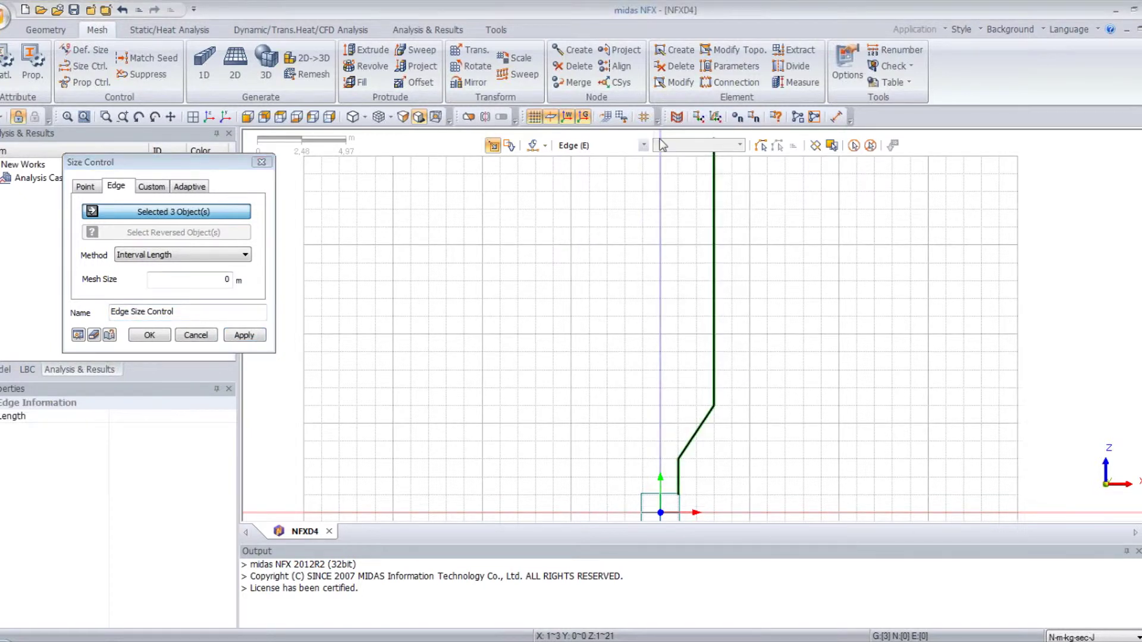
click(178, 255)
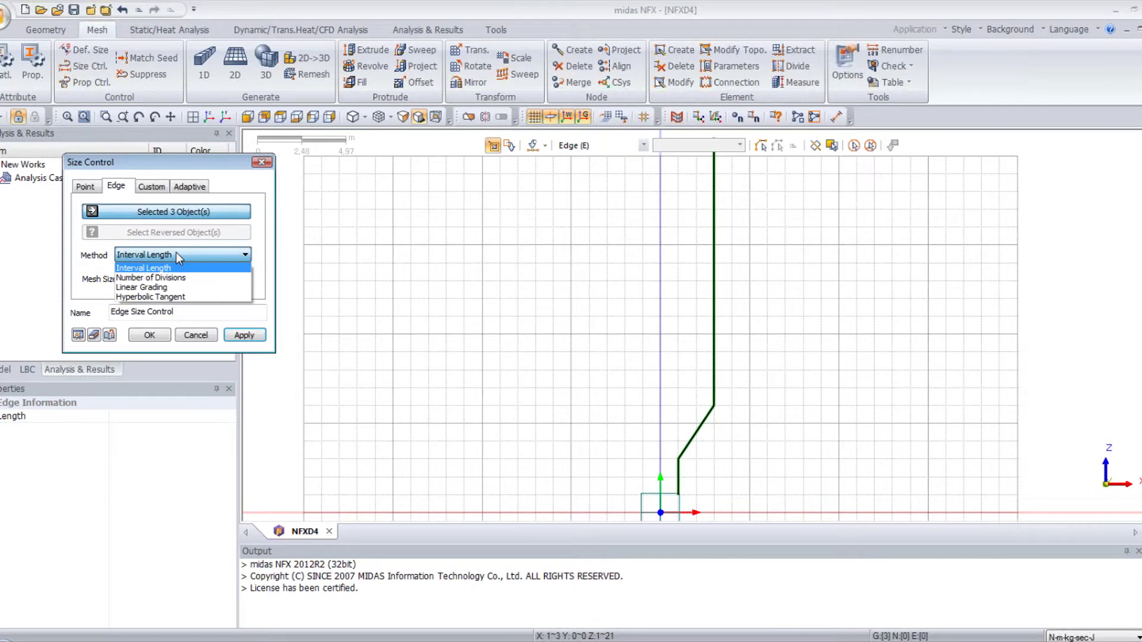
click(176, 253)
double_click(204, 280)
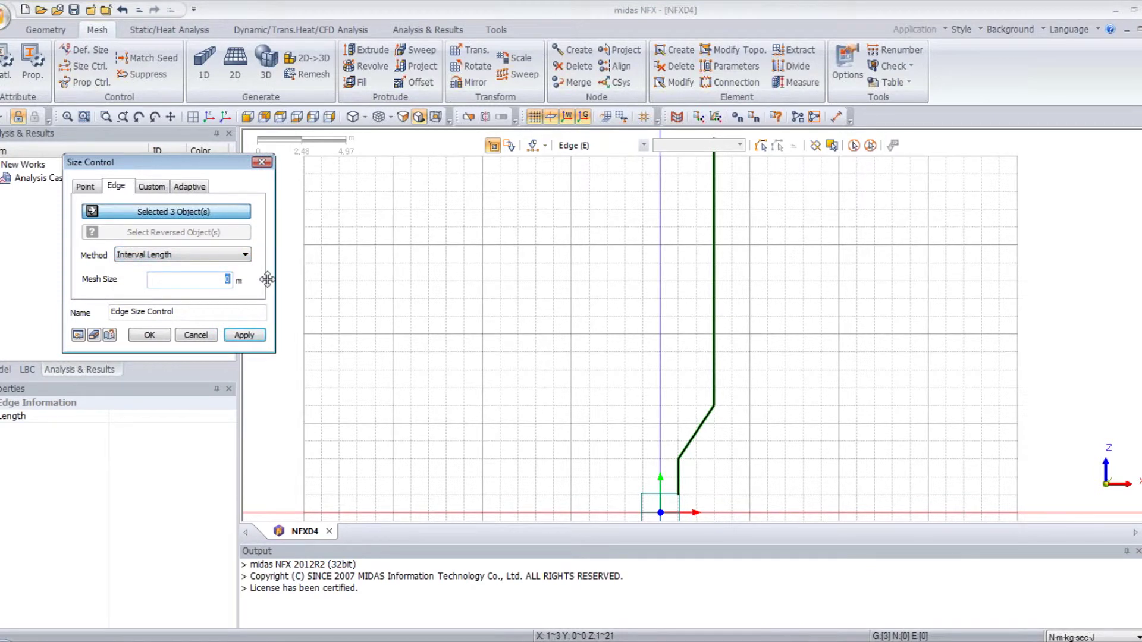
text(0.5)
click(78, 335)
click(147, 335)
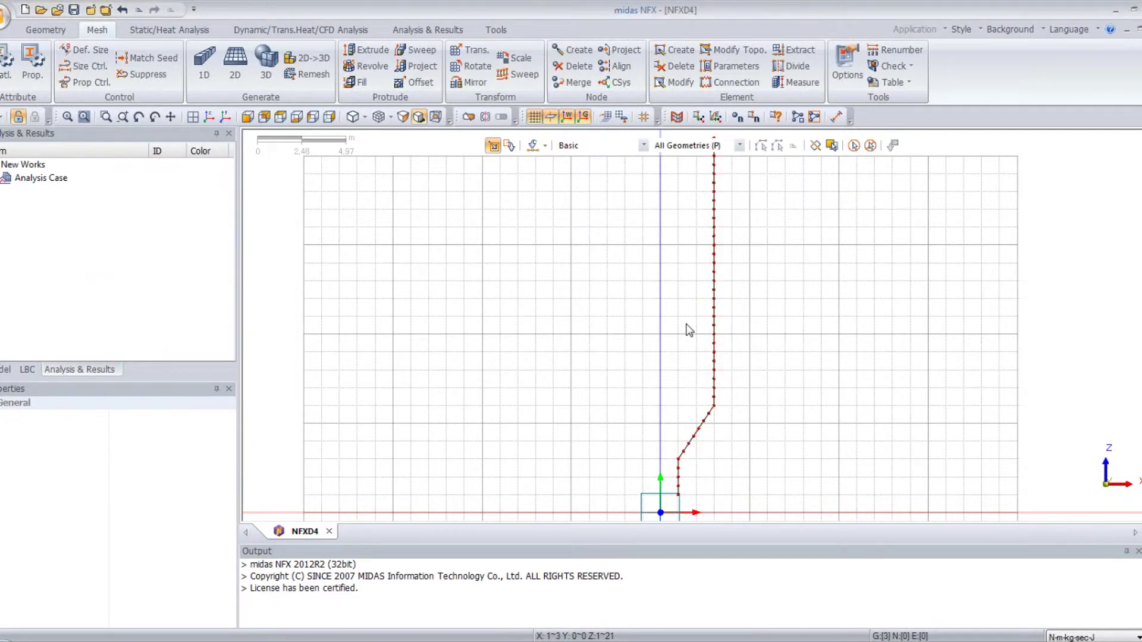
scroll(786, 310, down, 3)
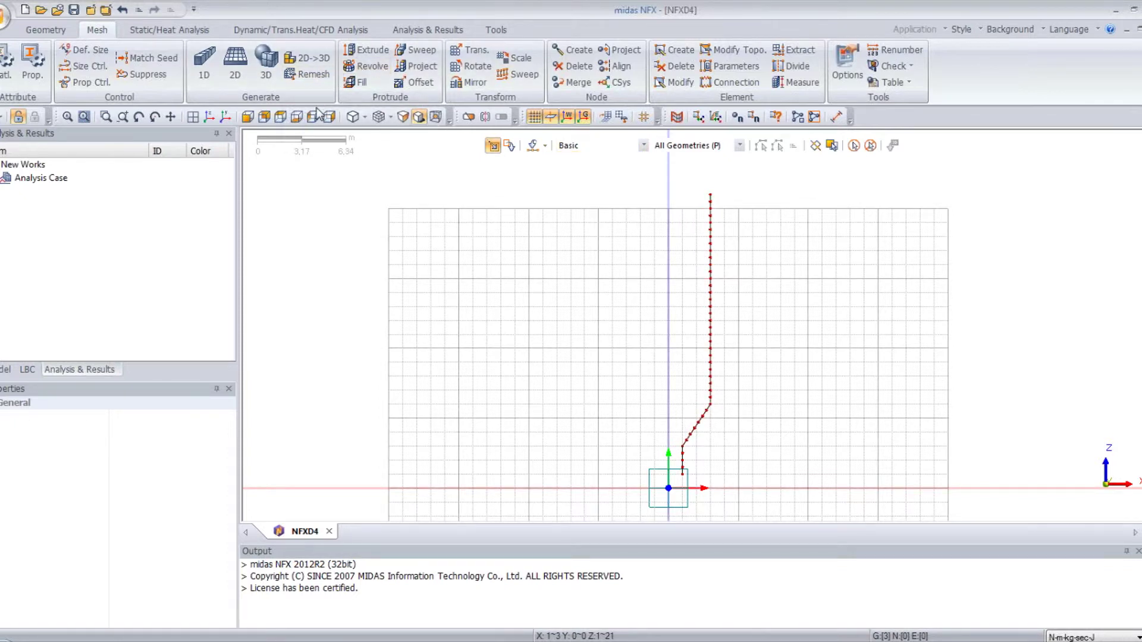
Set up a 1D-to-2D revolve of the three profile edges about the vertical datum axis
click(370, 67)
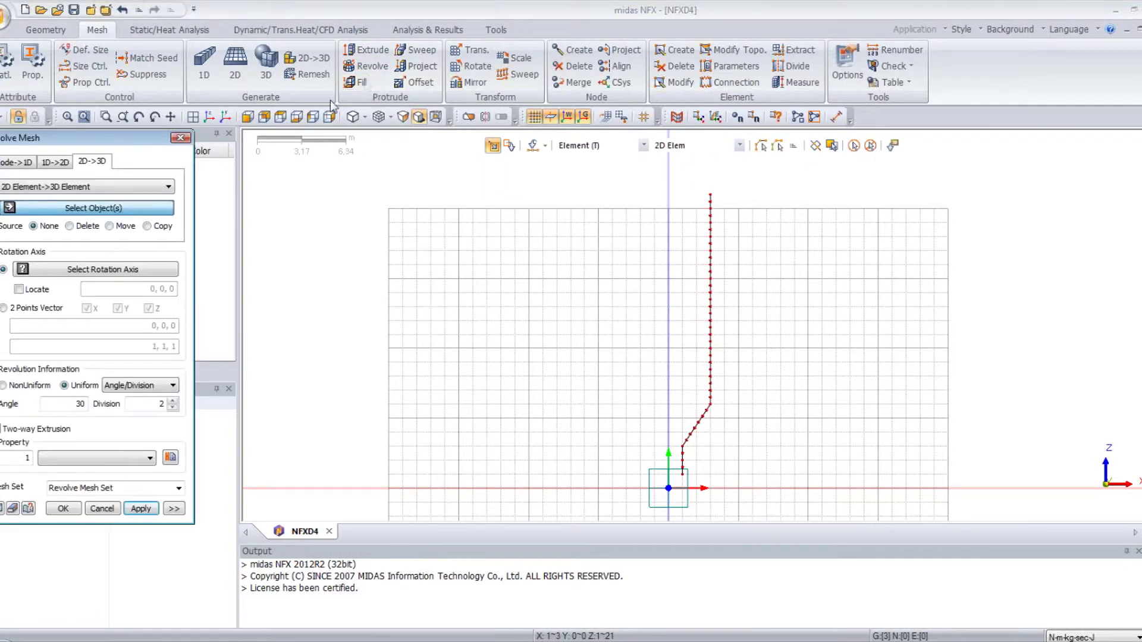
drag(143, 142, 370, 152)
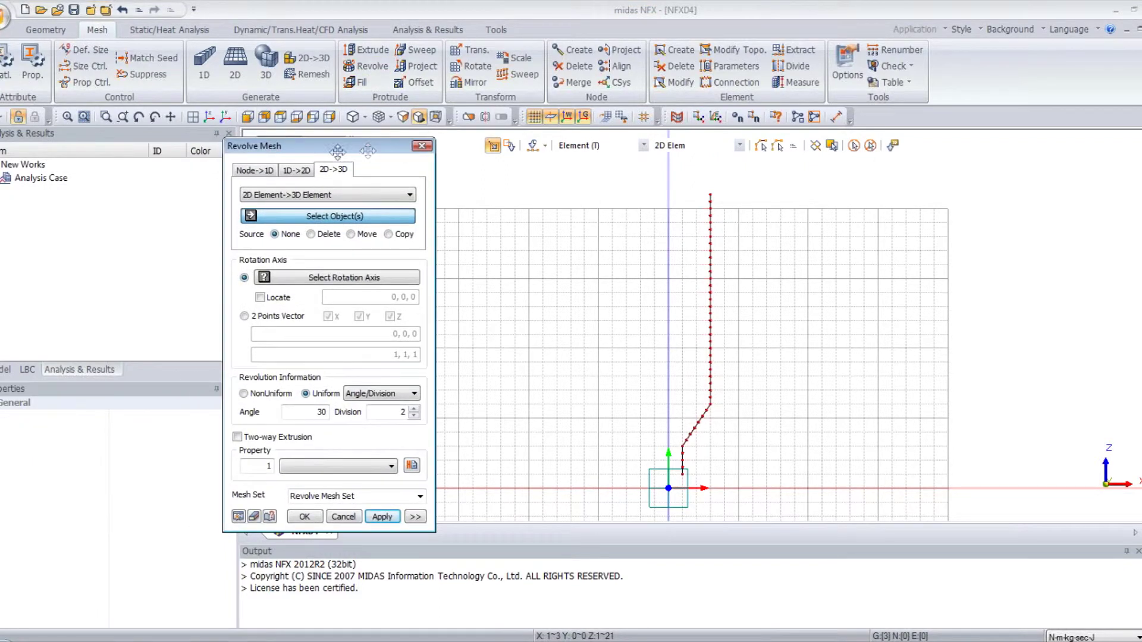
click(298, 173)
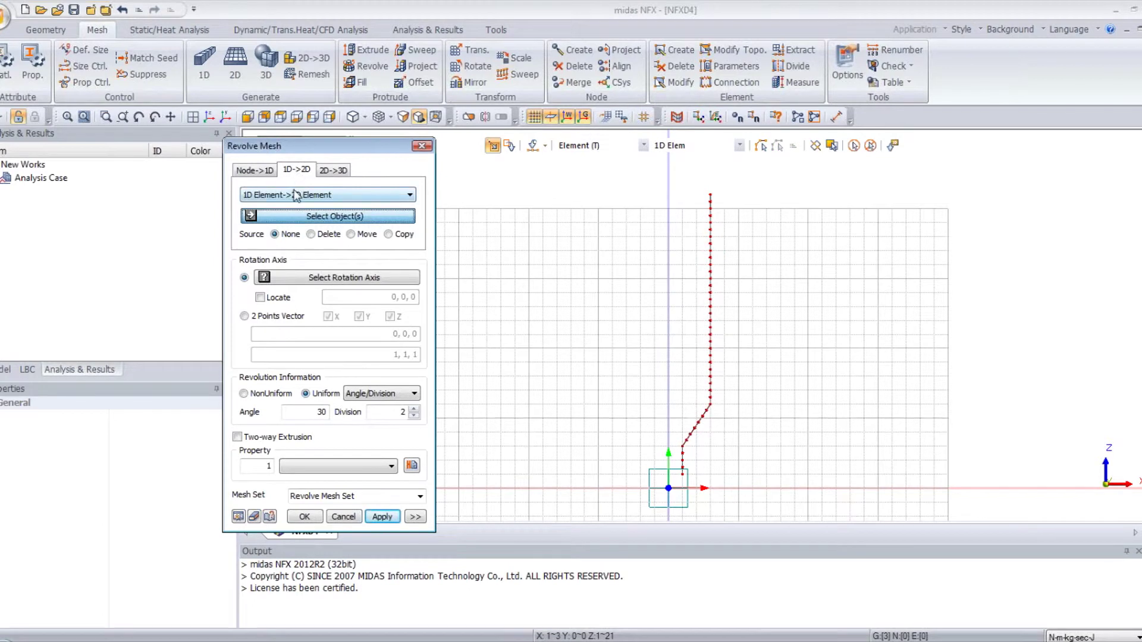
click(298, 195)
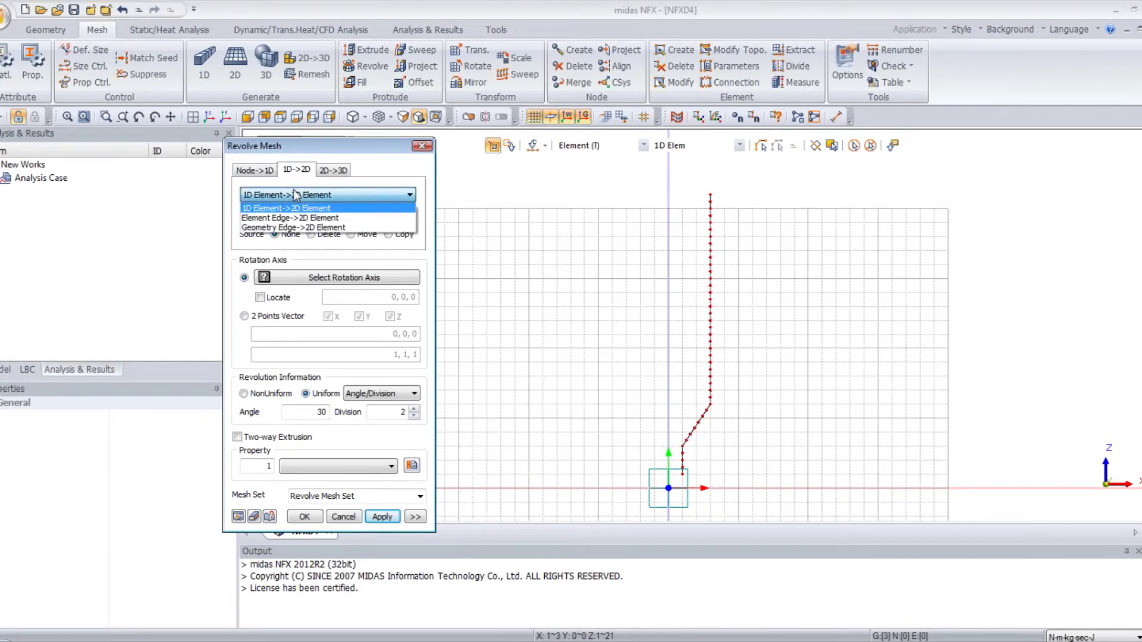
click(298, 228)
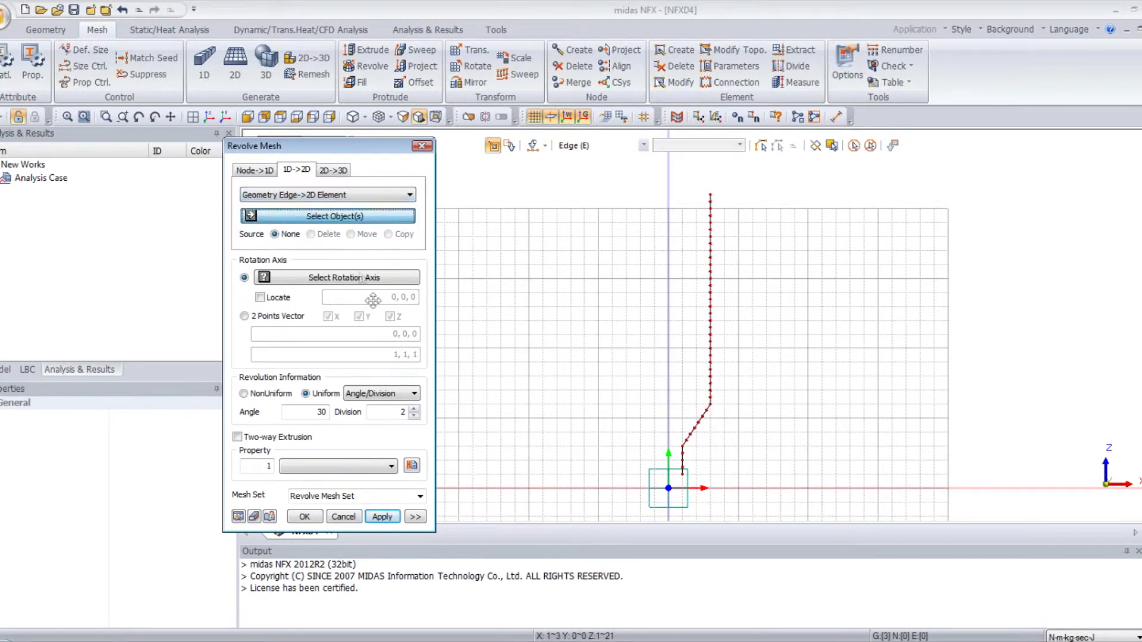
drag(769, 173, 648, 514)
click(327, 277)
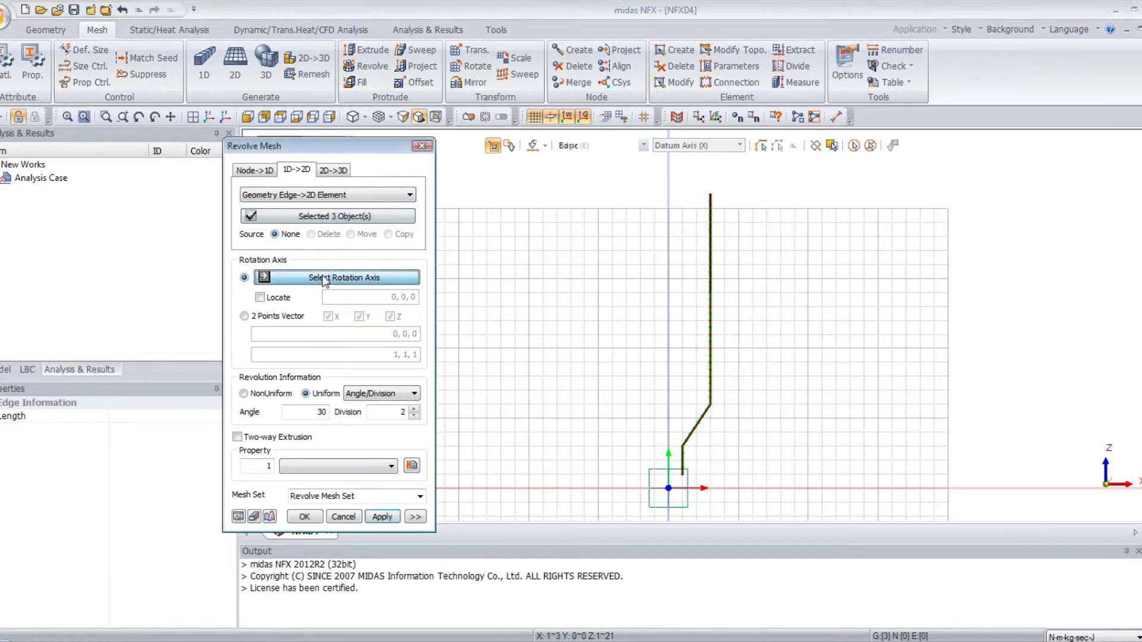
click(668, 282)
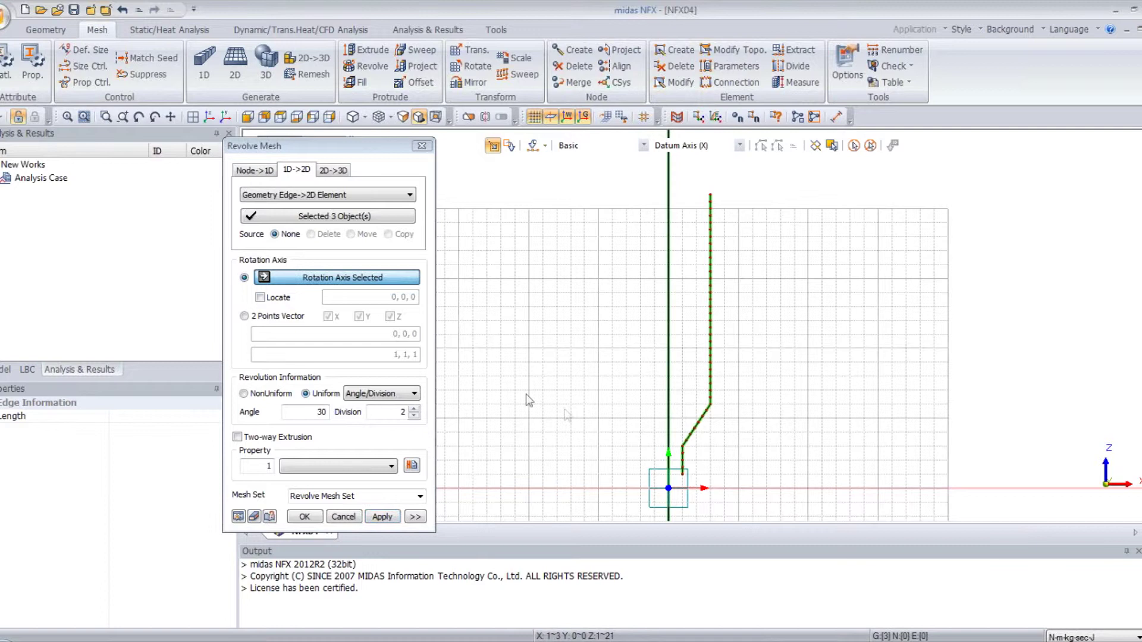
Revolve by Angle/Times with 10° and 36 times to create the shell mesh
click(381, 394)
click(368, 414)
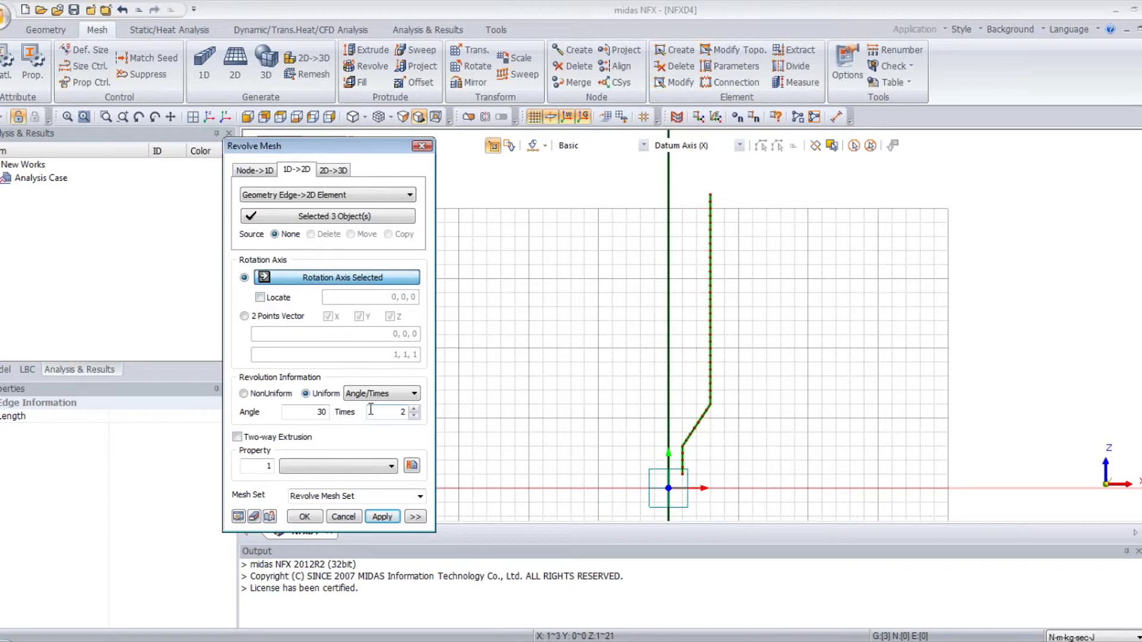
click(299, 410)
double_click(329, 409)
text(10)
double_click(381, 407)
click(239, 517)
click(756, 289)
middle_drag(756, 289, 860, 275)
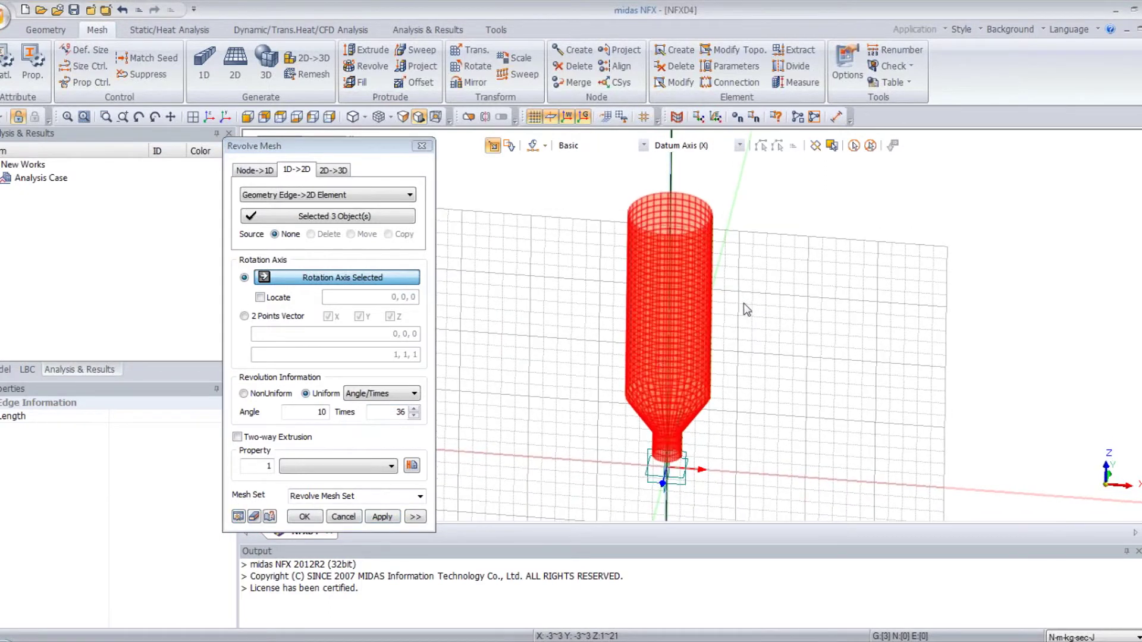
click(305, 516)
mouse_move(790, 223)
middle_down()
mouse_move(774, 252)
mouse_move(787, 204)
middle_up()
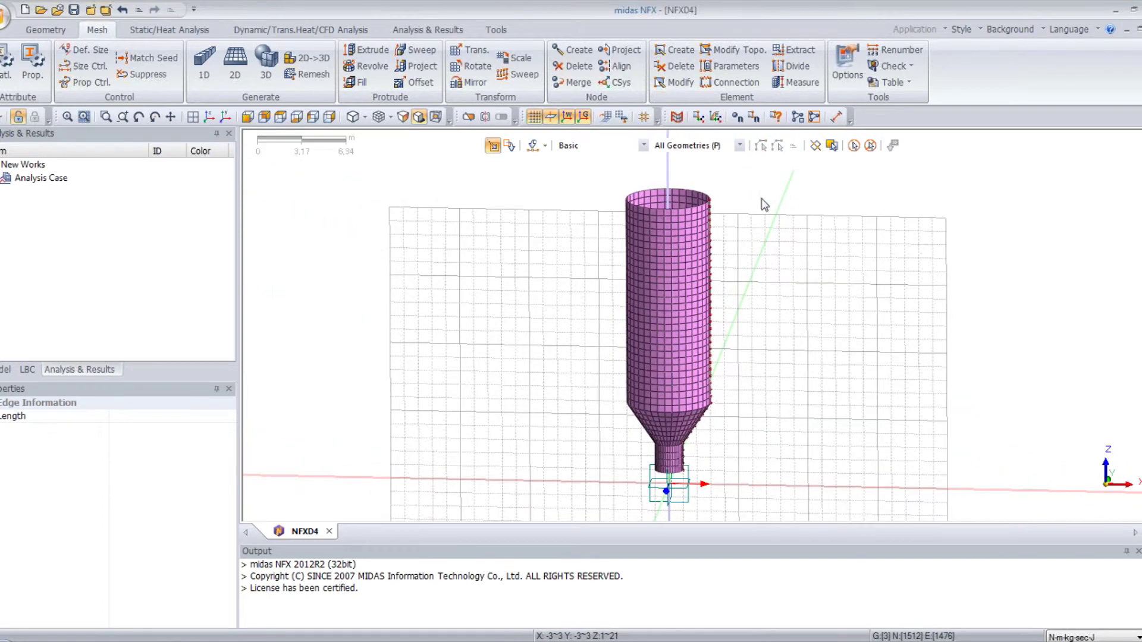
Hide all grid guides in the viewport
right_click(544, 176)
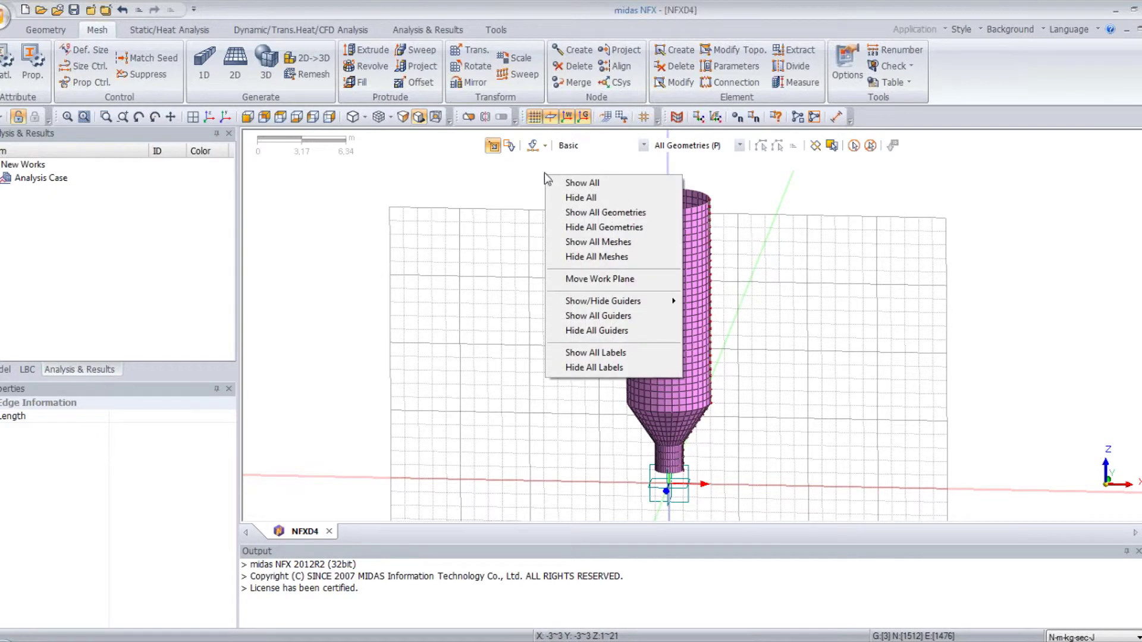
click(602, 331)
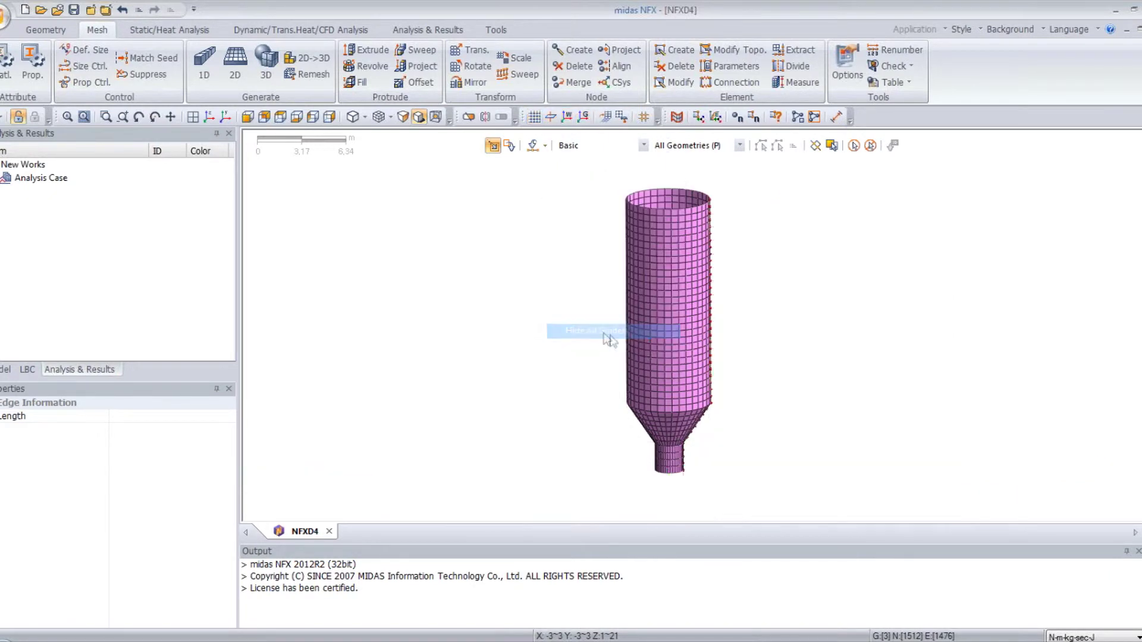
click(551, 116)
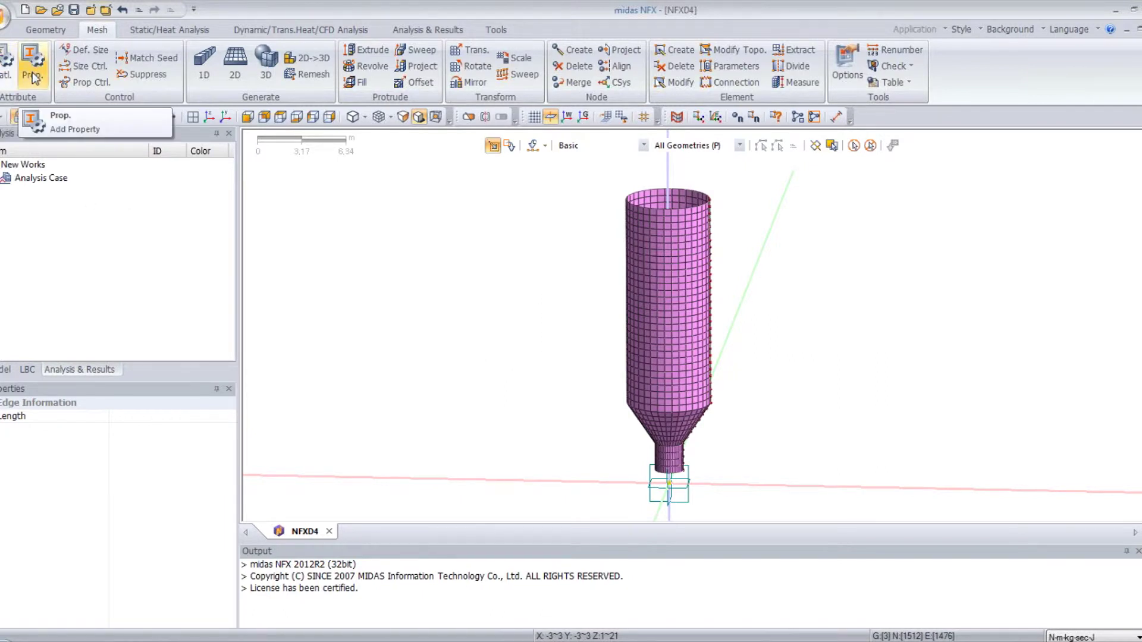
Review the Alloy Steel material, then bring up the element property list
click(8, 68)
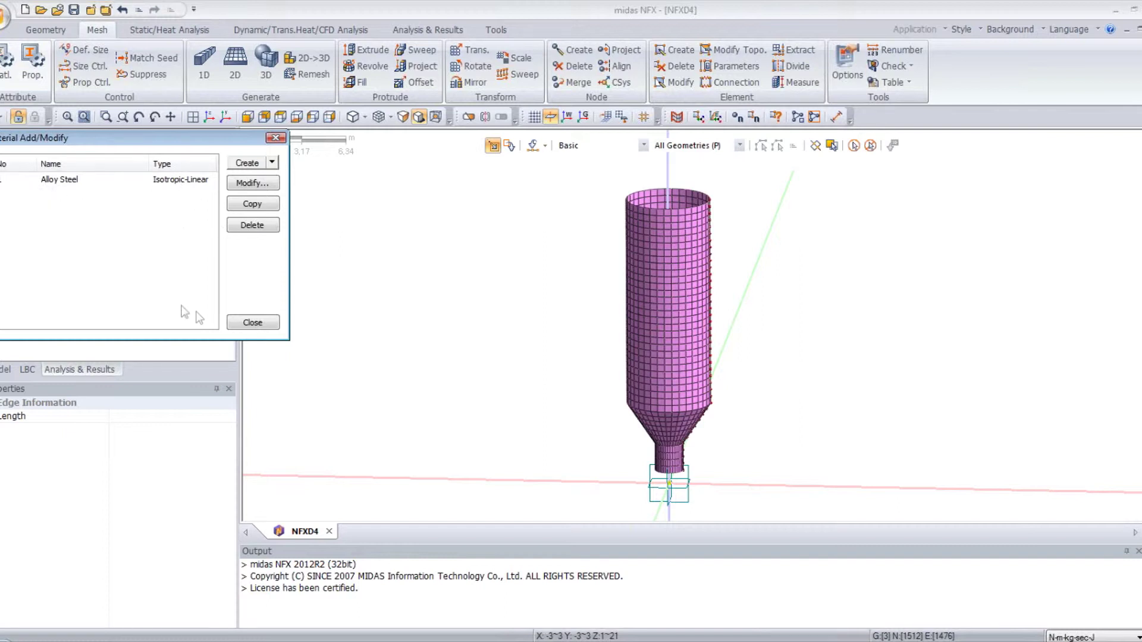
click(252, 322)
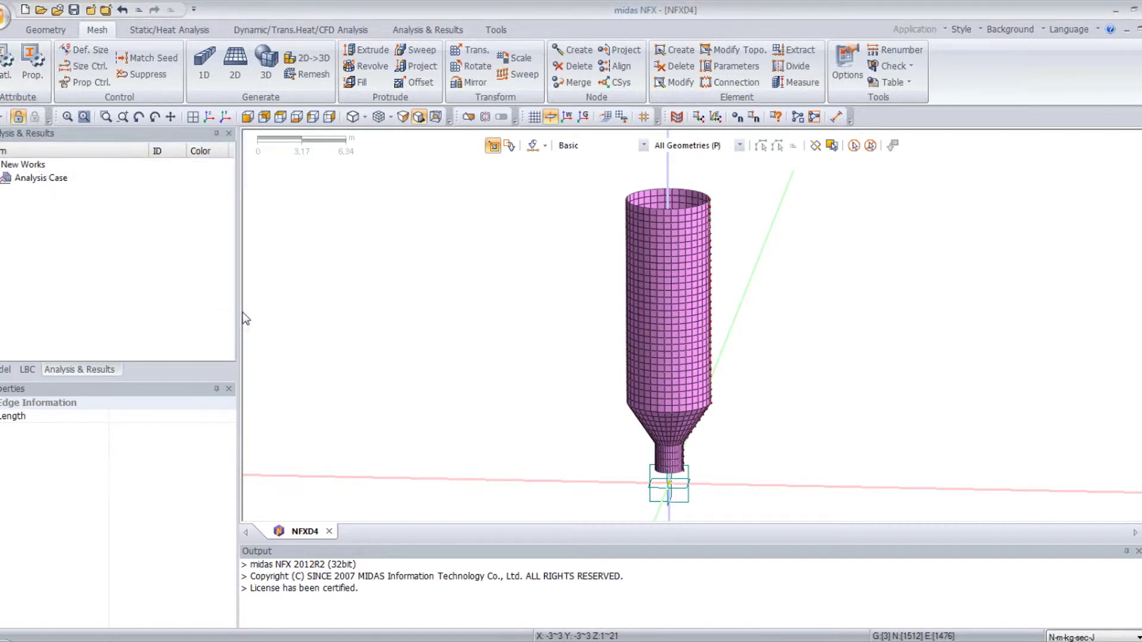
click(34, 72)
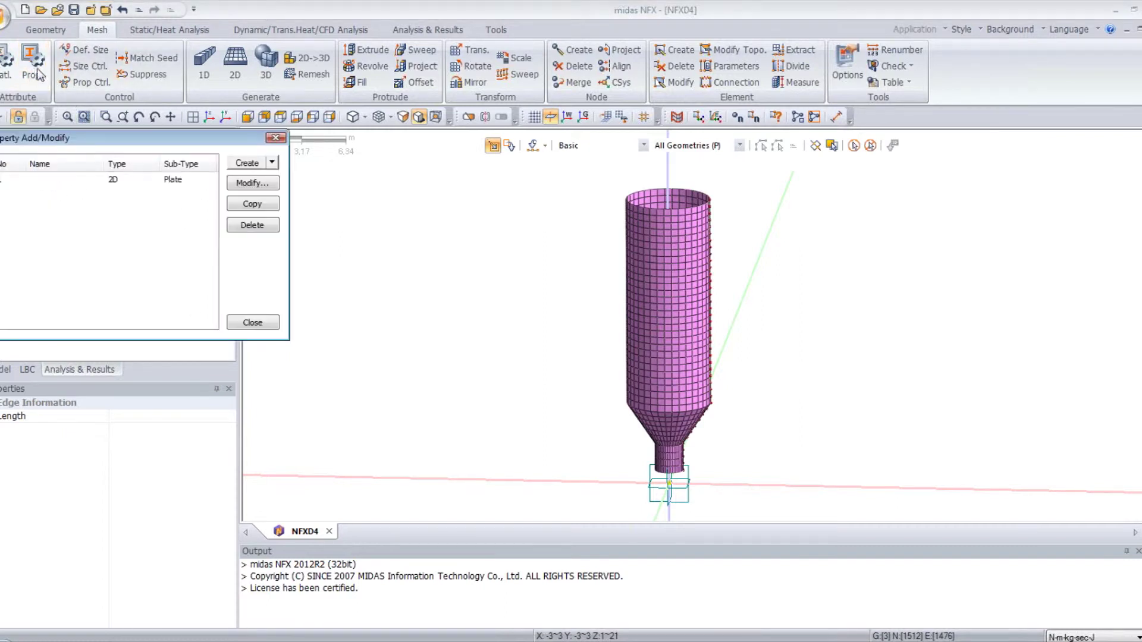
Edit the 2D Plate property with Alloy Steel and 0.02 m thickness
click(50, 182)
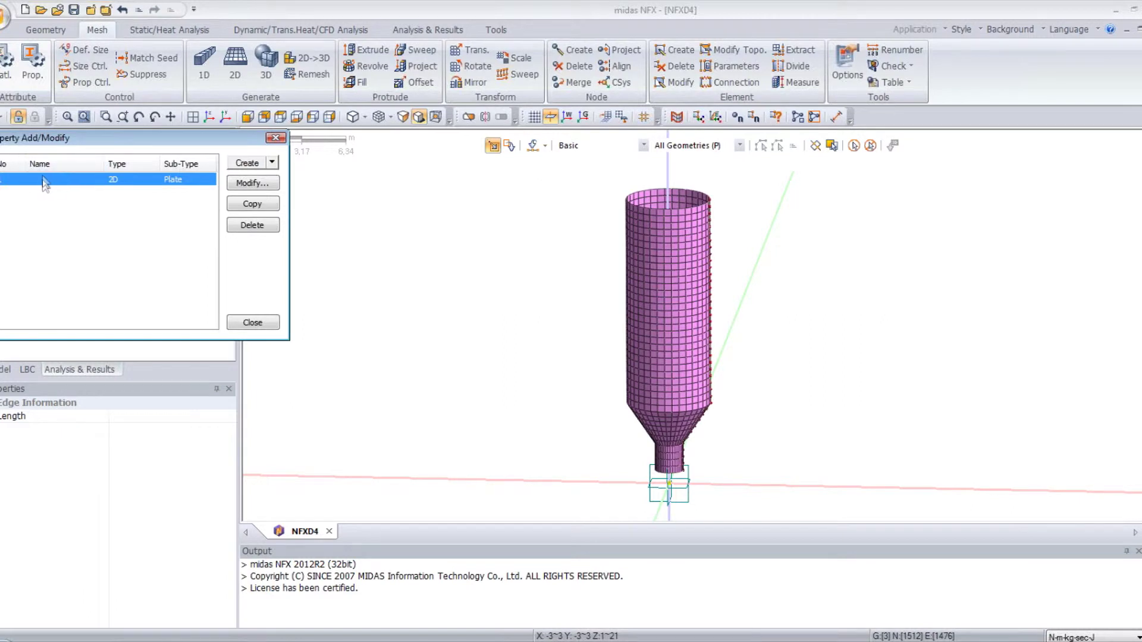
click(252, 182)
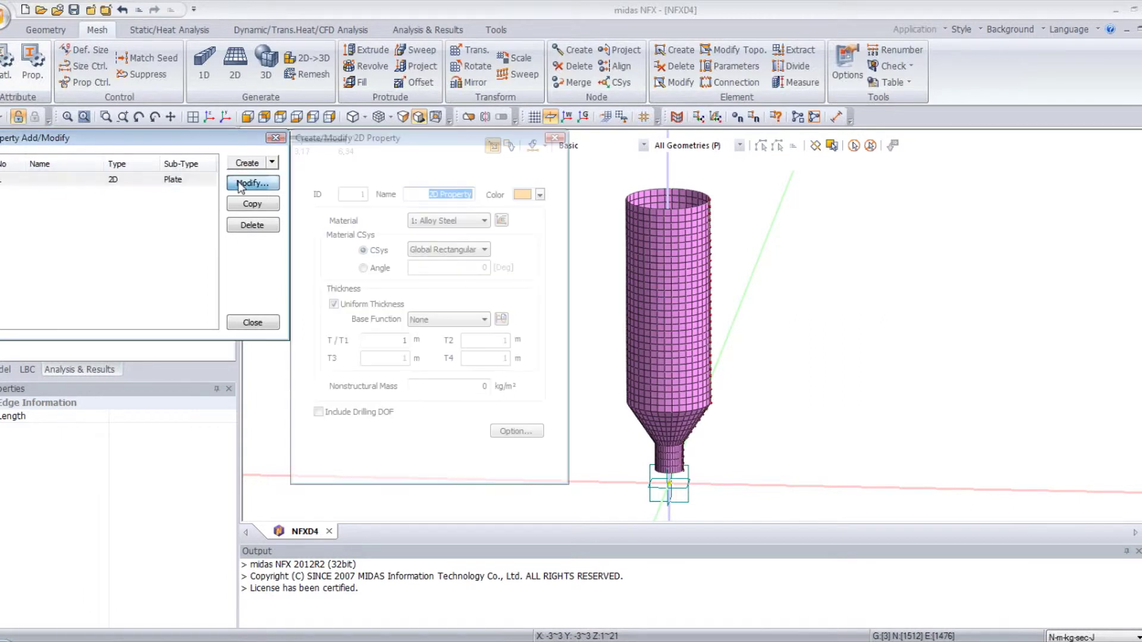
click(420, 220)
click(414, 221)
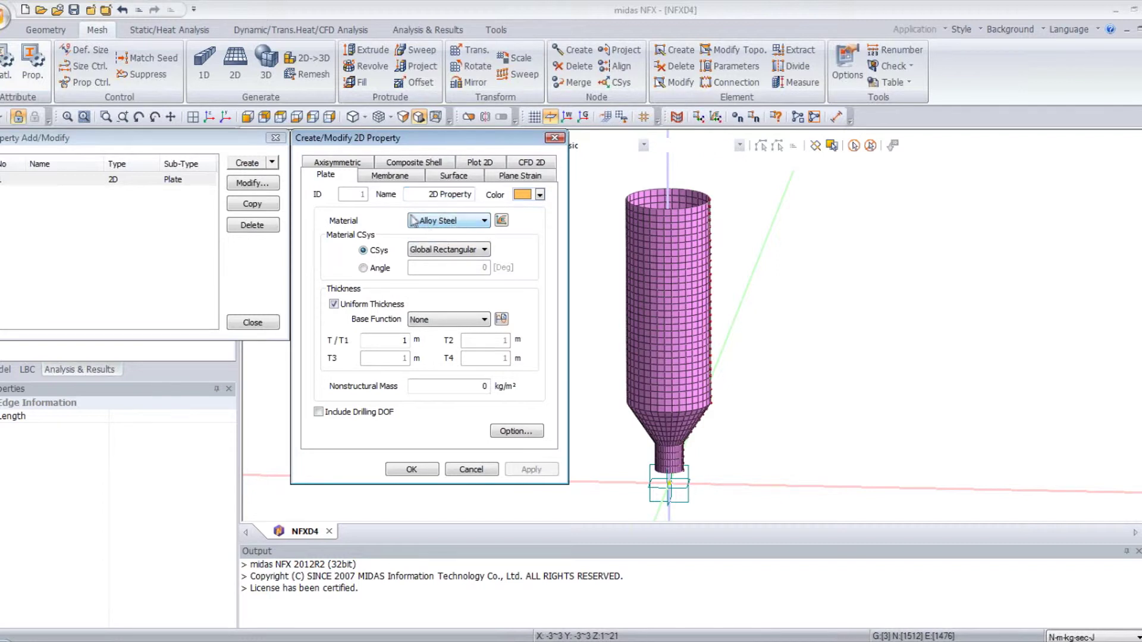
drag(385, 341, 416, 340)
Enable Fiber Distance with a bottom distance of 0 and save the plate property
click(515, 431)
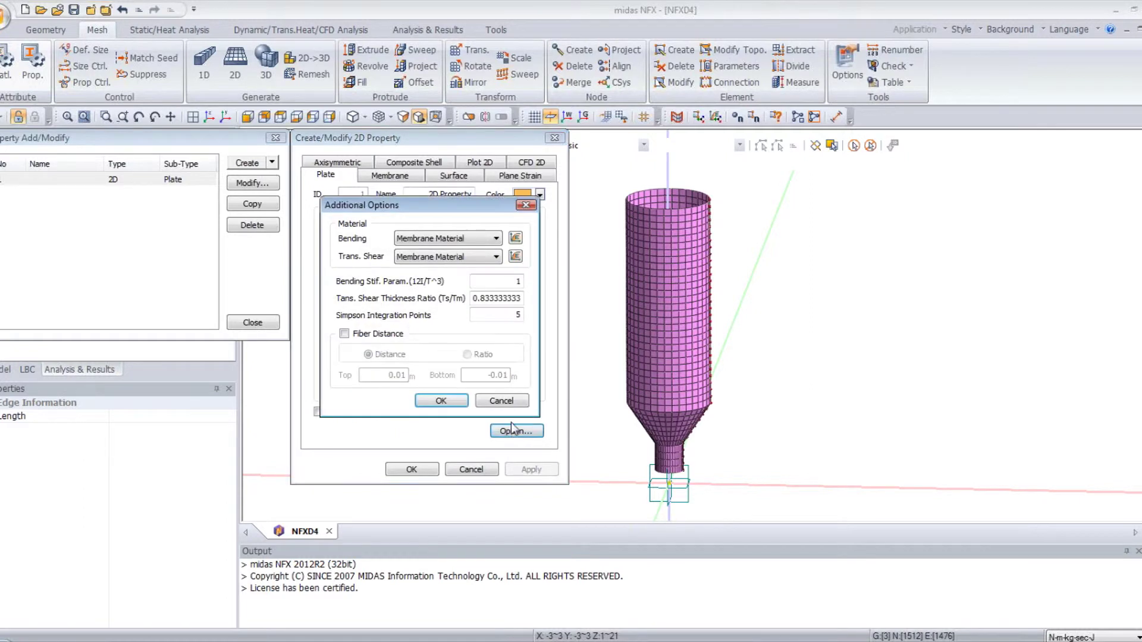
click(345, 333)
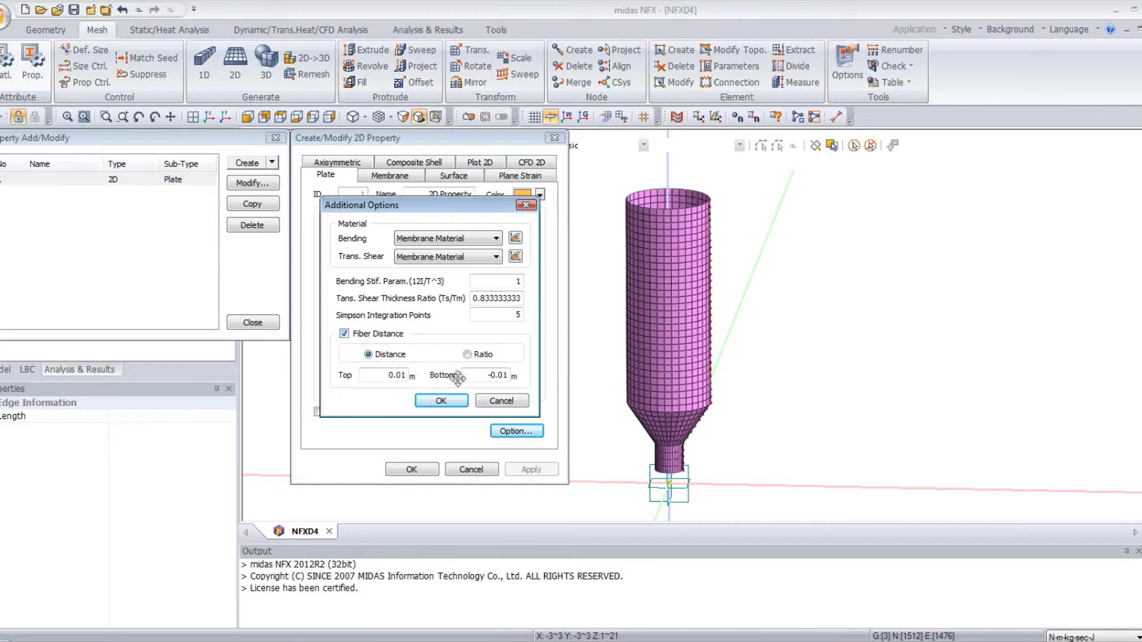
drag(480, 376, 538, 375)
text(0)
click(450, 403)
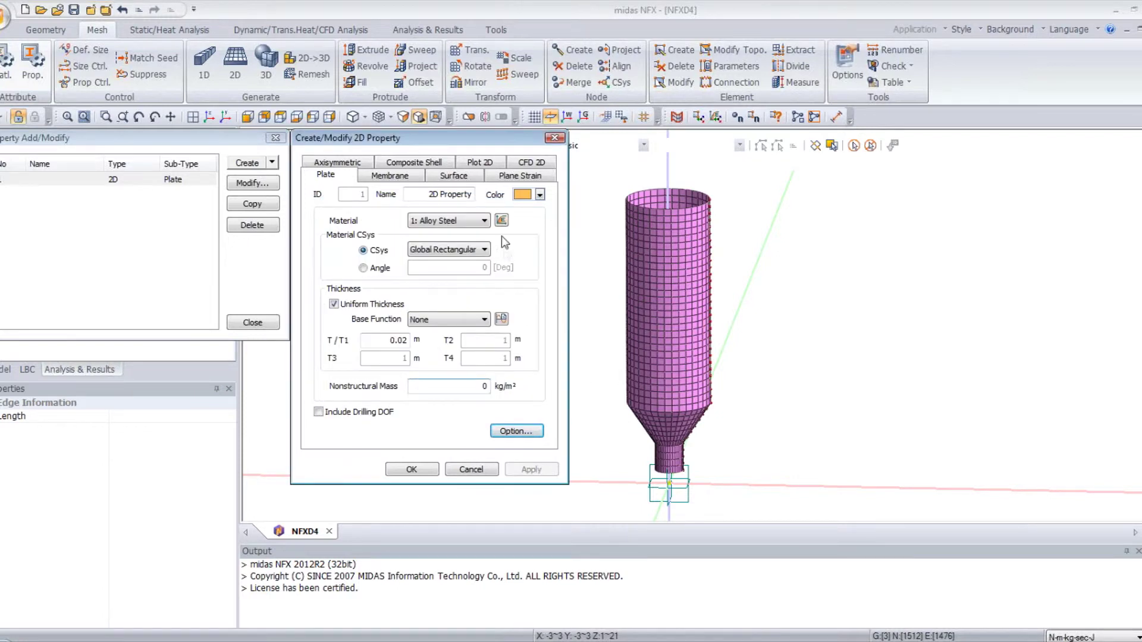
click(412, 469)
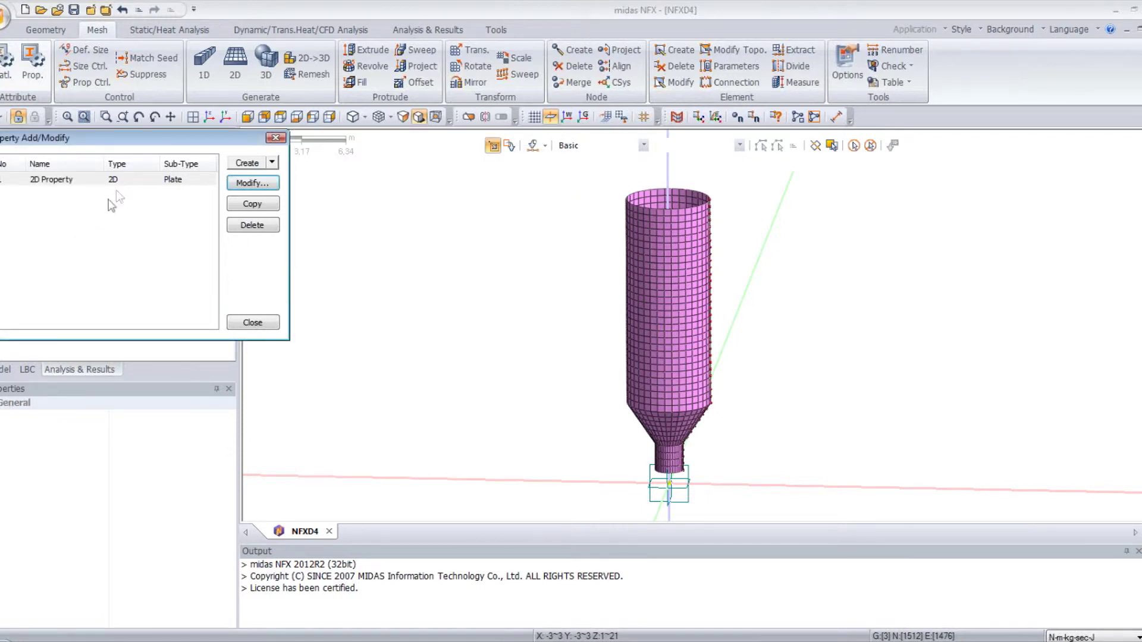
From the front view, apply a Fixed constraint to the 36 base-rim nodes
click(252, 322)
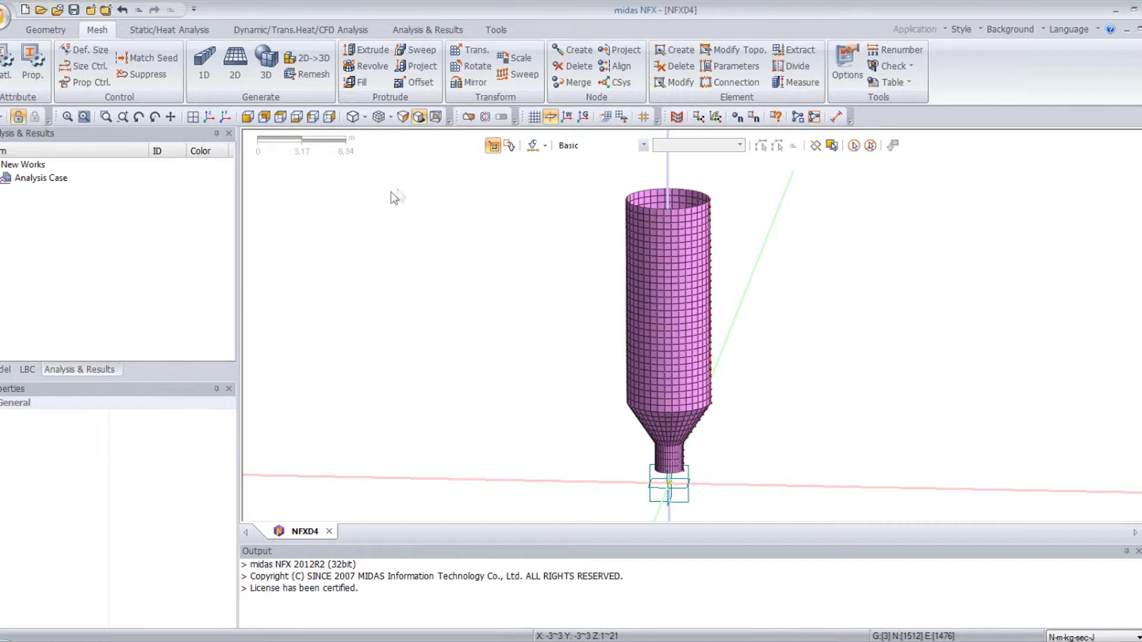
click(247, 119)
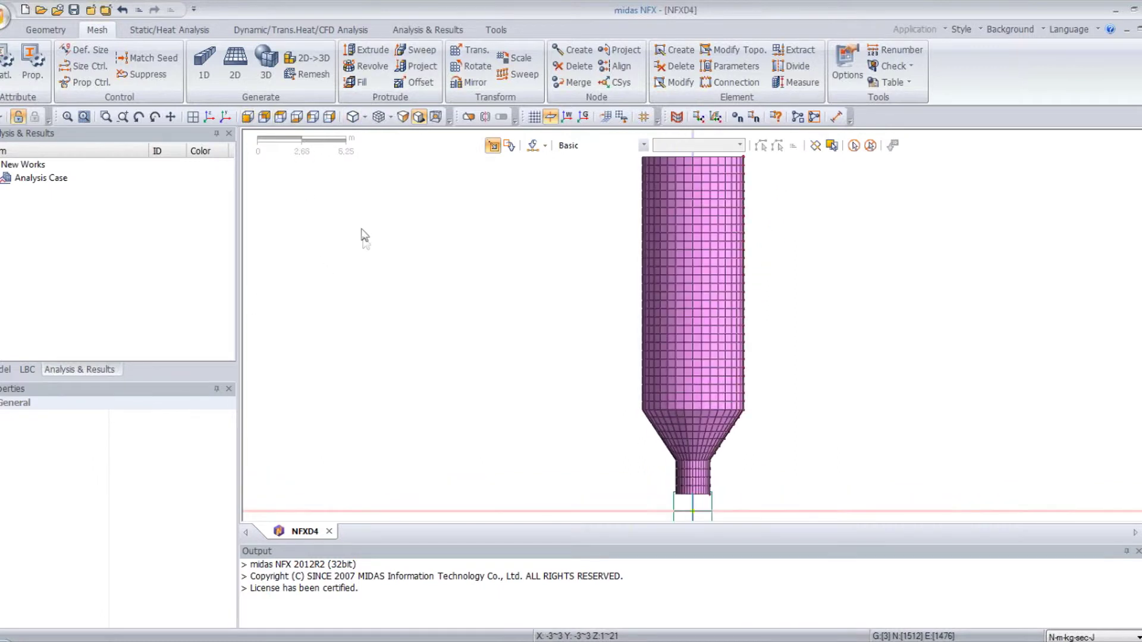
click(165, 35)
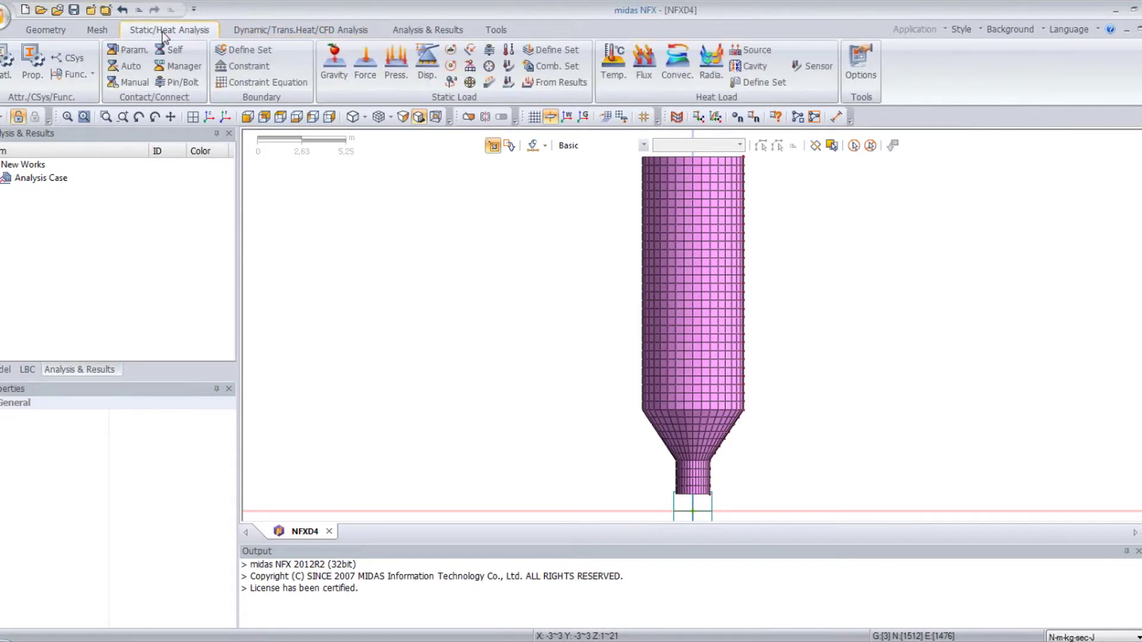
click(248, 66)
drag(100, 145, 370, 207)
drag(736, 519, 636, 489)
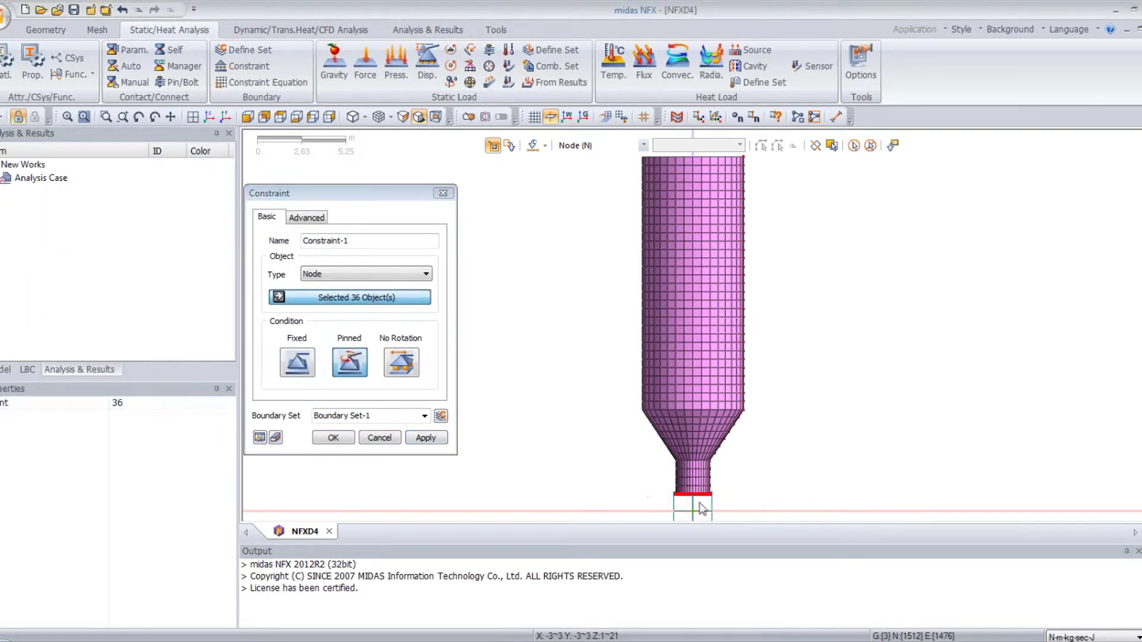
scroll(672, 497, up, 5)
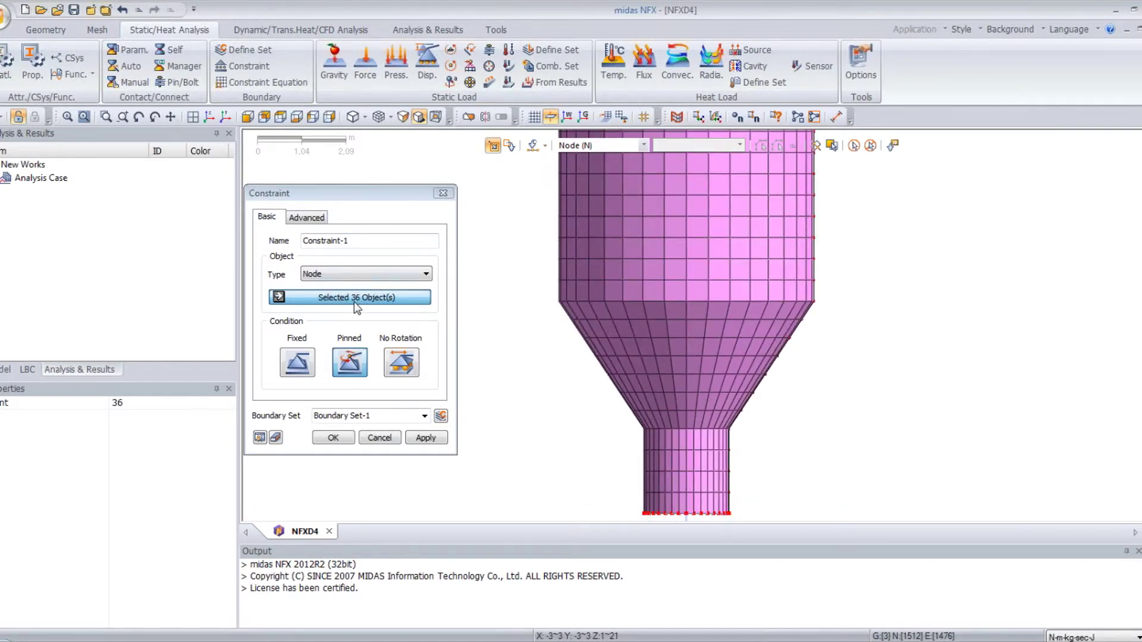
click(297, 360)
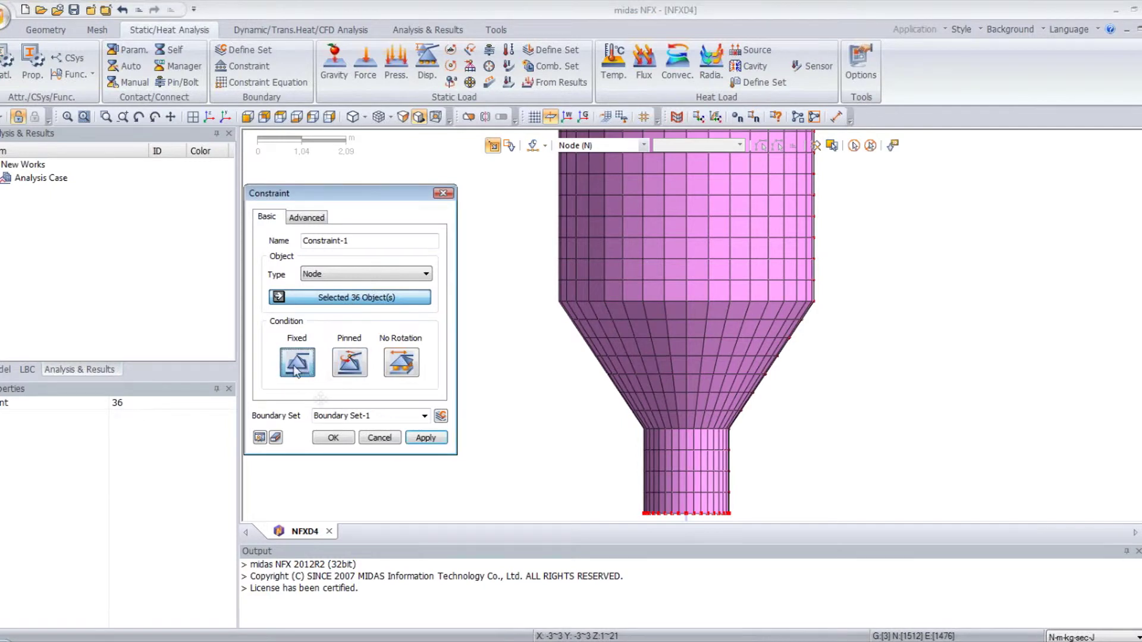
click(333, 438)
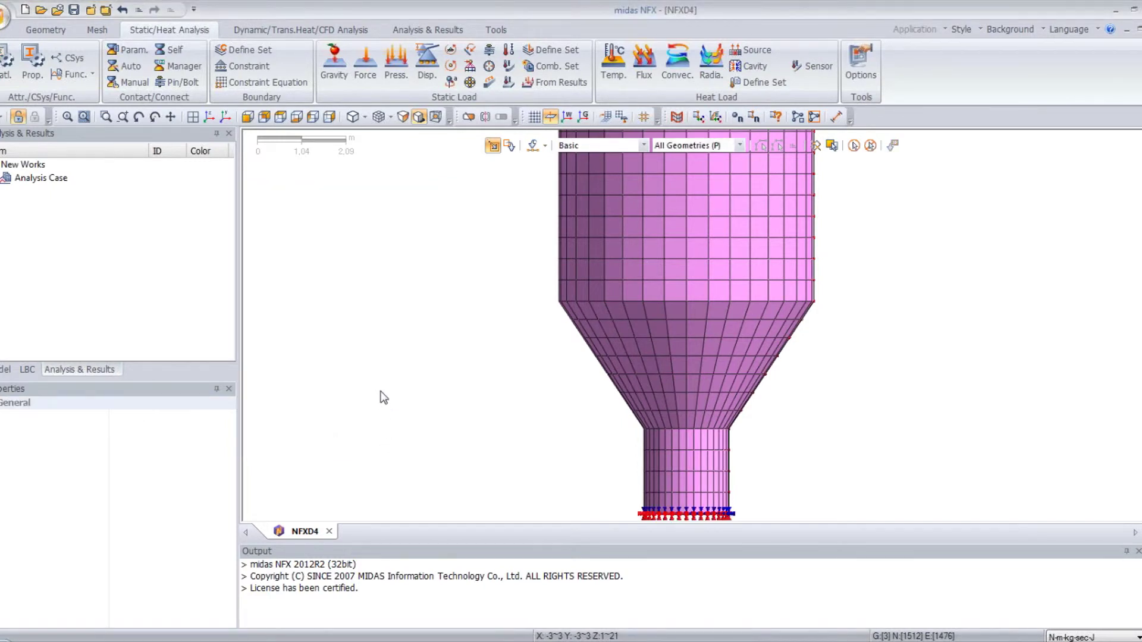
scroll(384, 390, down, 5)
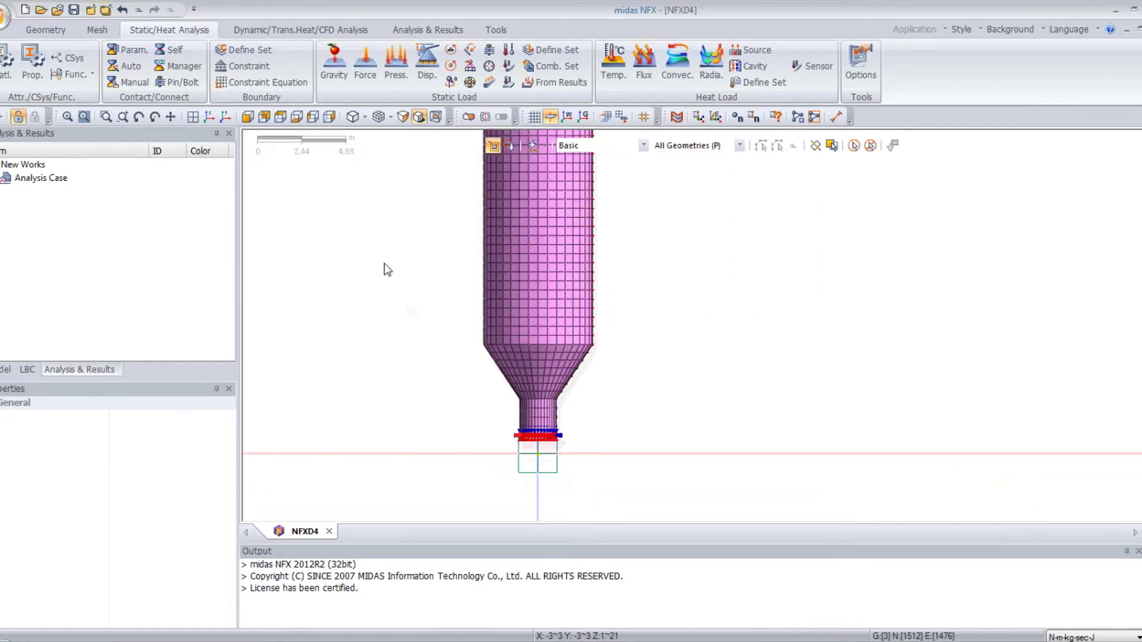
scroll(417, 318, down, 2)
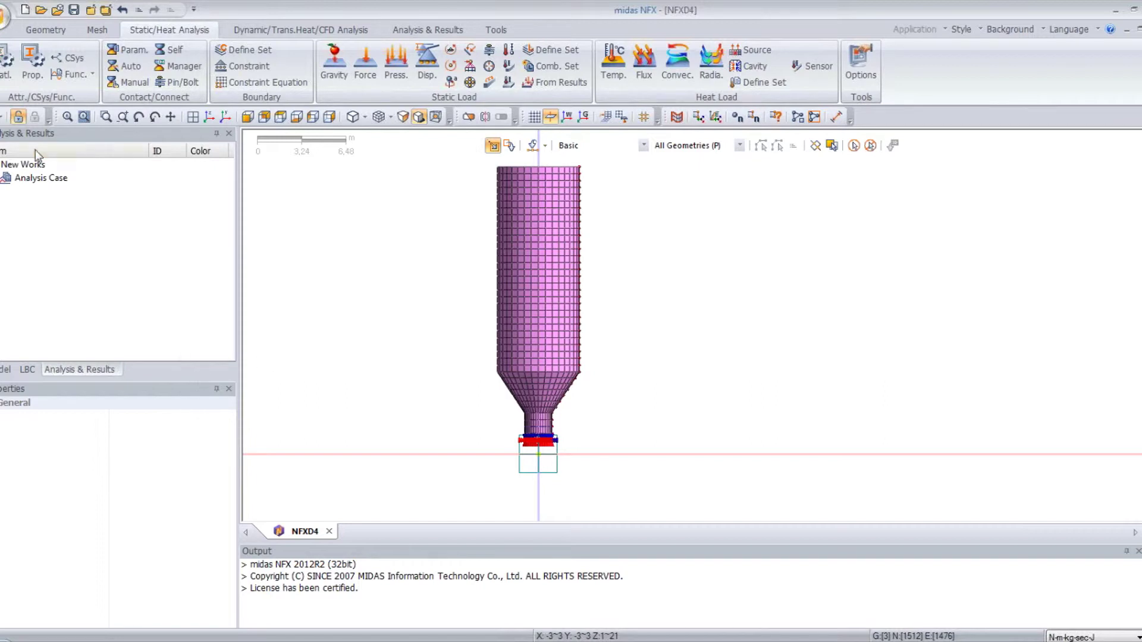
Create the spatial function Pressure, 10+Z*Z over Z from 1 to 20, and save it
click(84, 76)
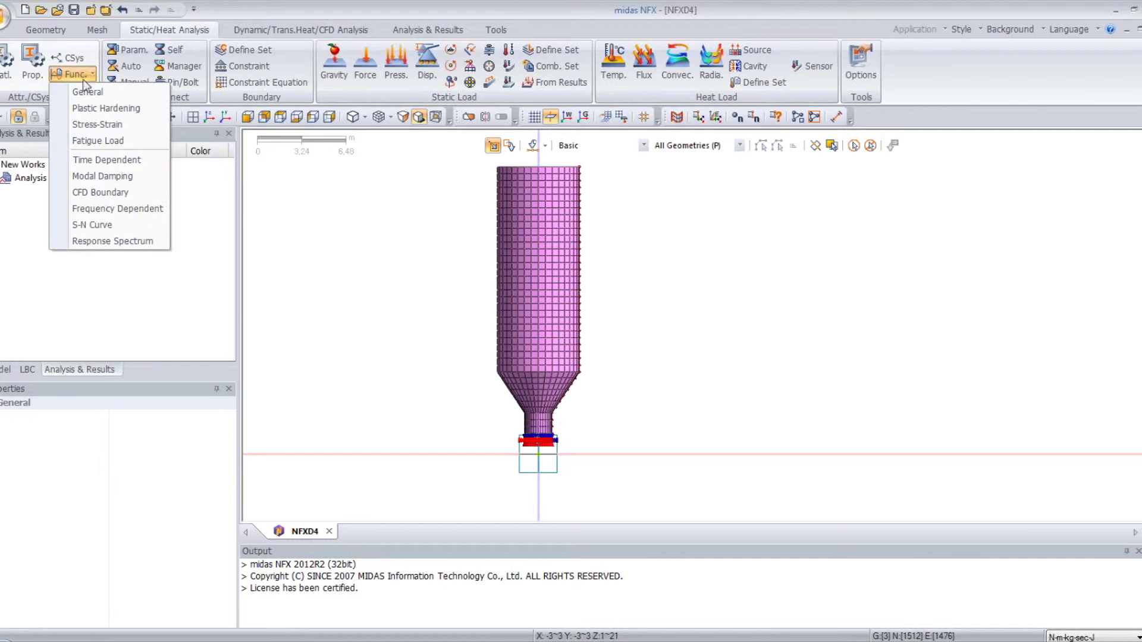
click(83, 92)
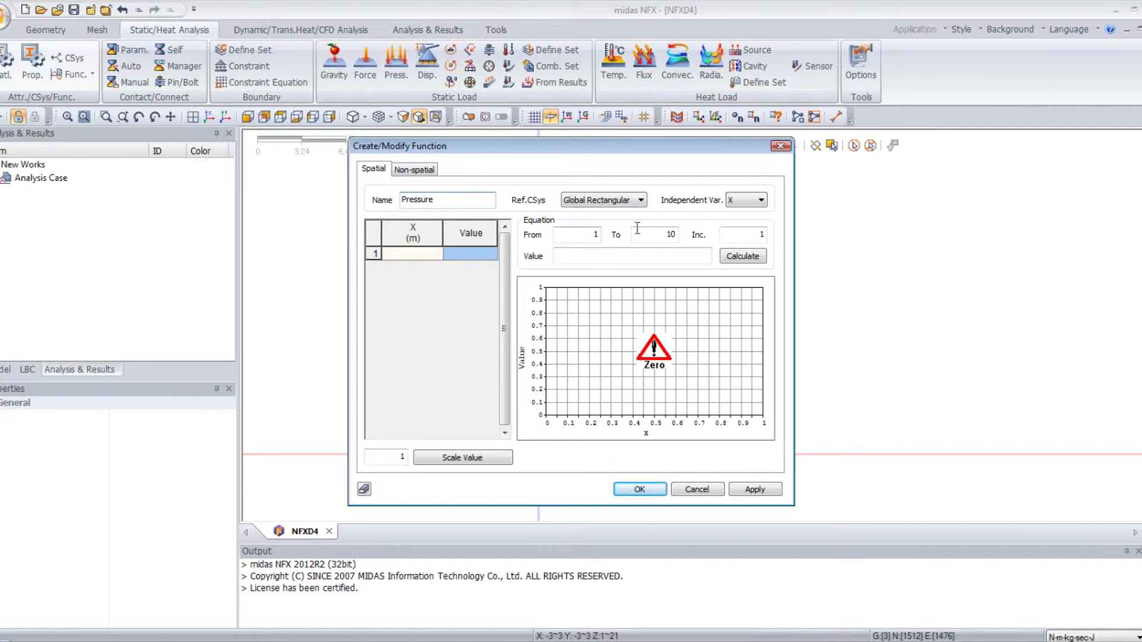
click(747, 203)
click(740, 231)
double_click(671, 234)
text(20)
text(Z*)
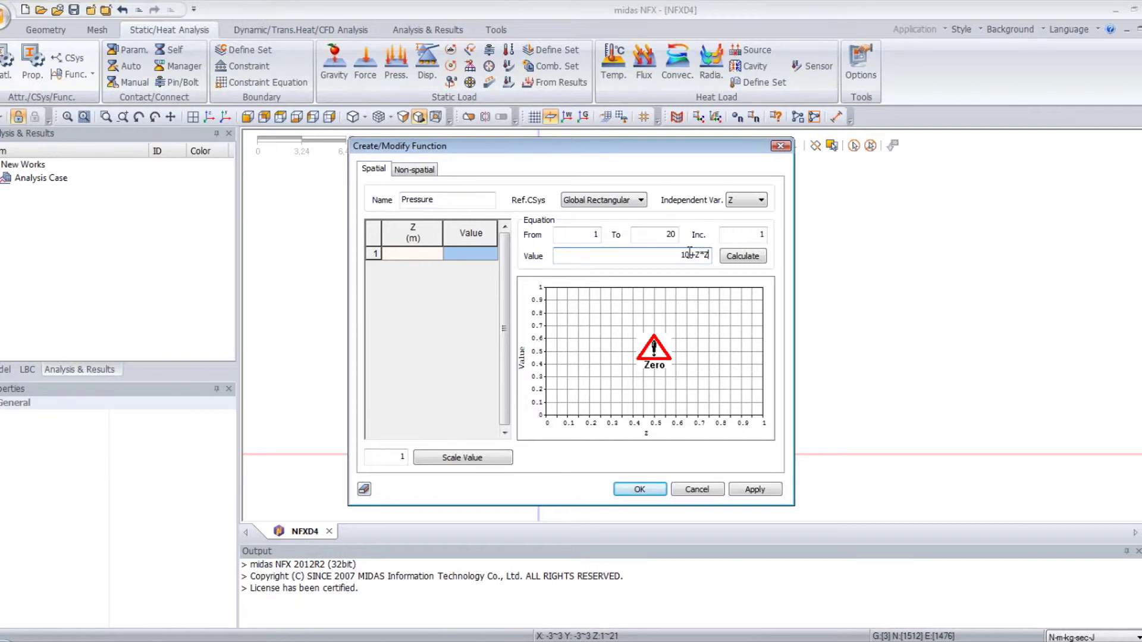
text(Z)
click(743, 255)
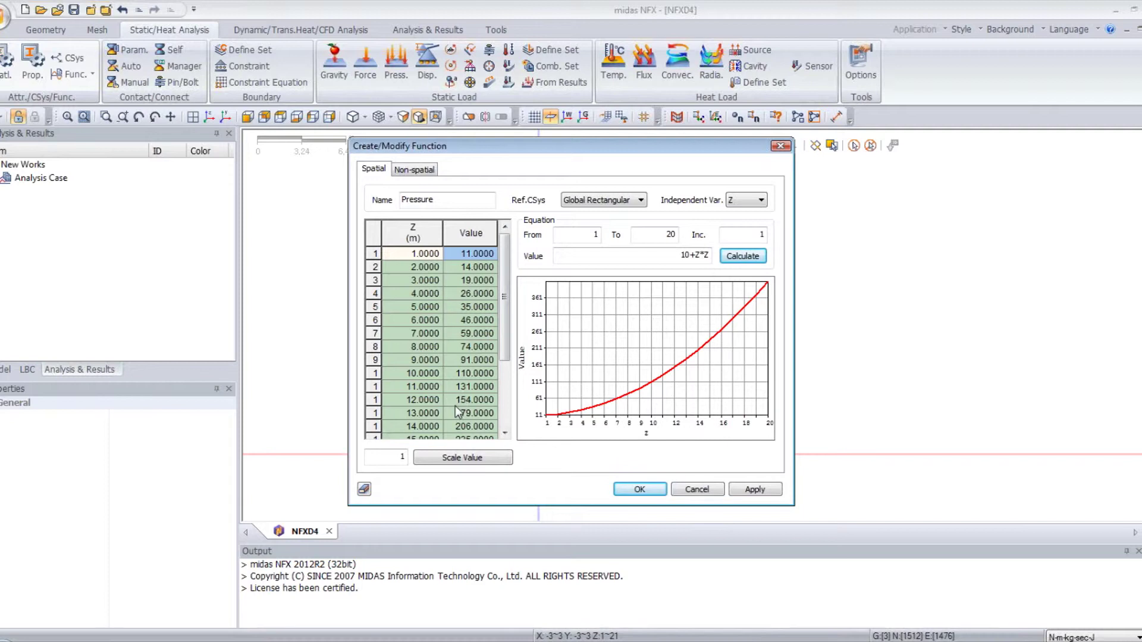
click(640, 489)
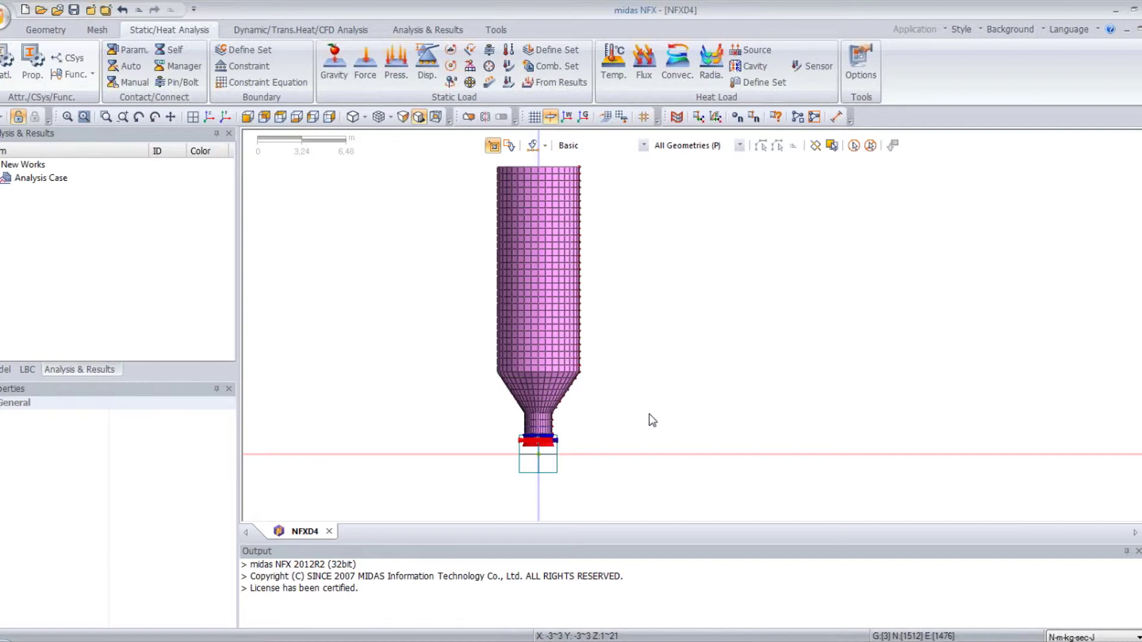
Start a pressure load and select all 746 shell elements of the tank
click(396, 63)
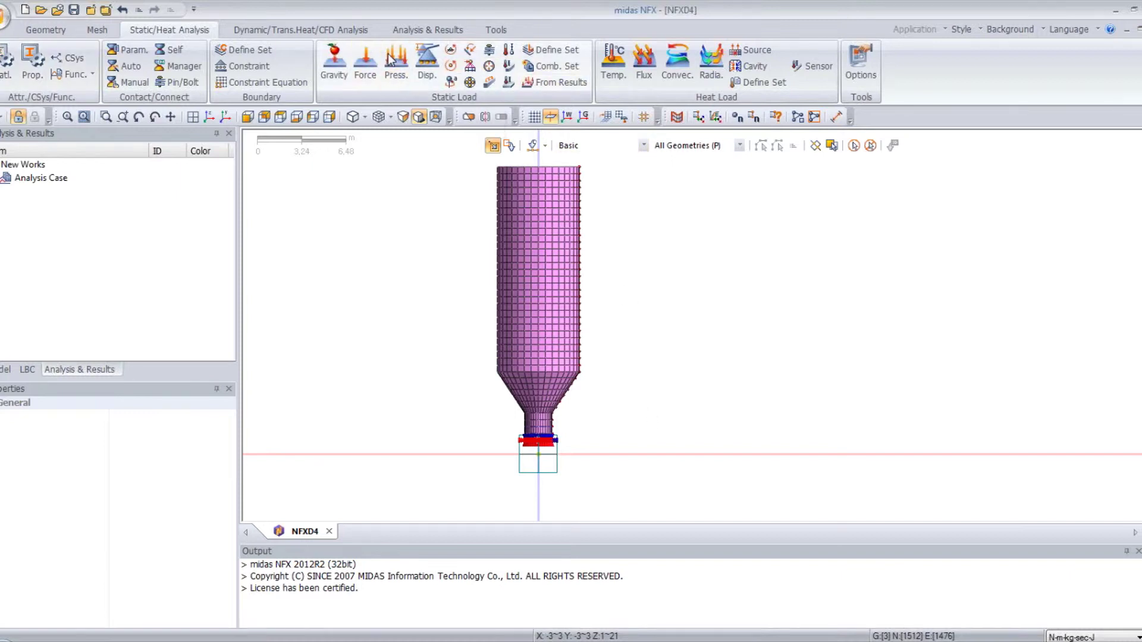
drag(147, 155, 317, 167)
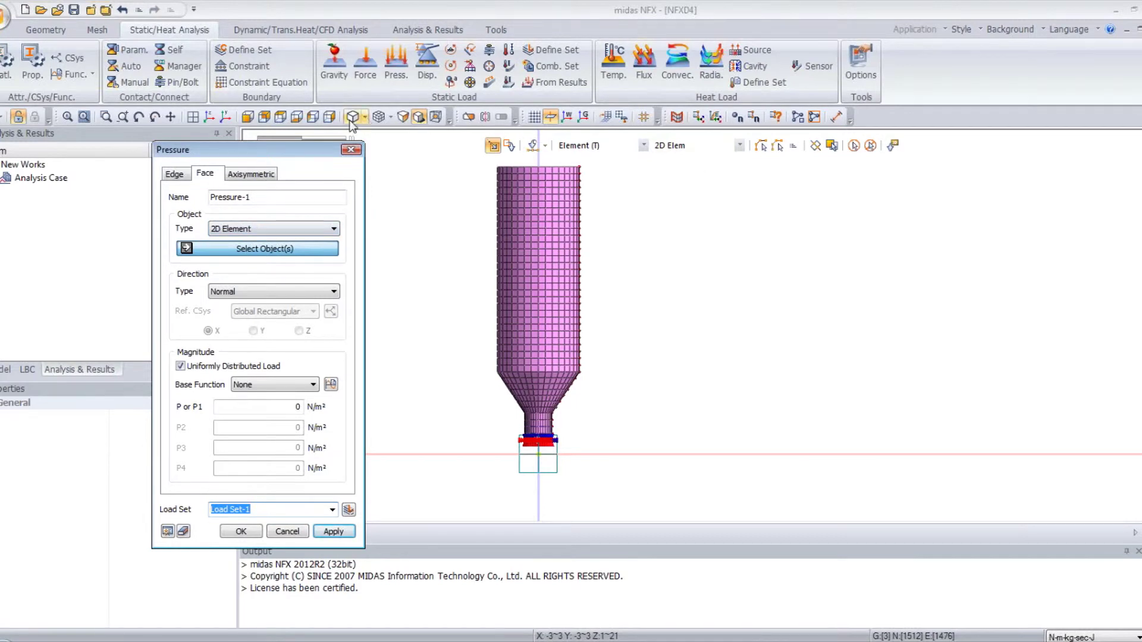
click(278, 116)
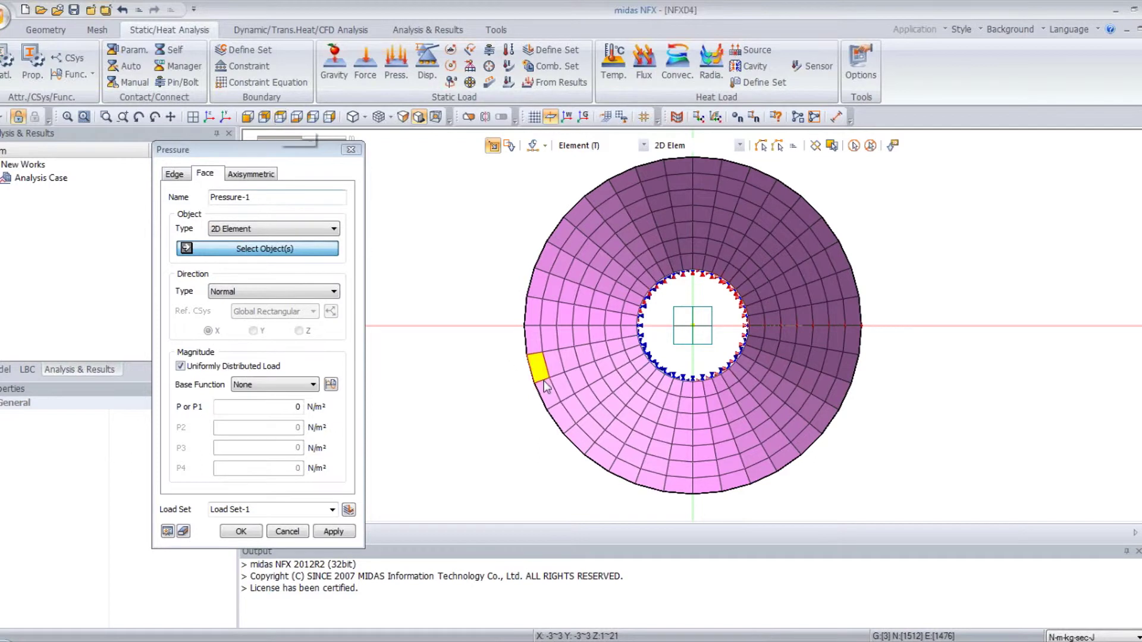
drag(511, 511, 704, 144)
middle_drag(670, 178, 670, 320)
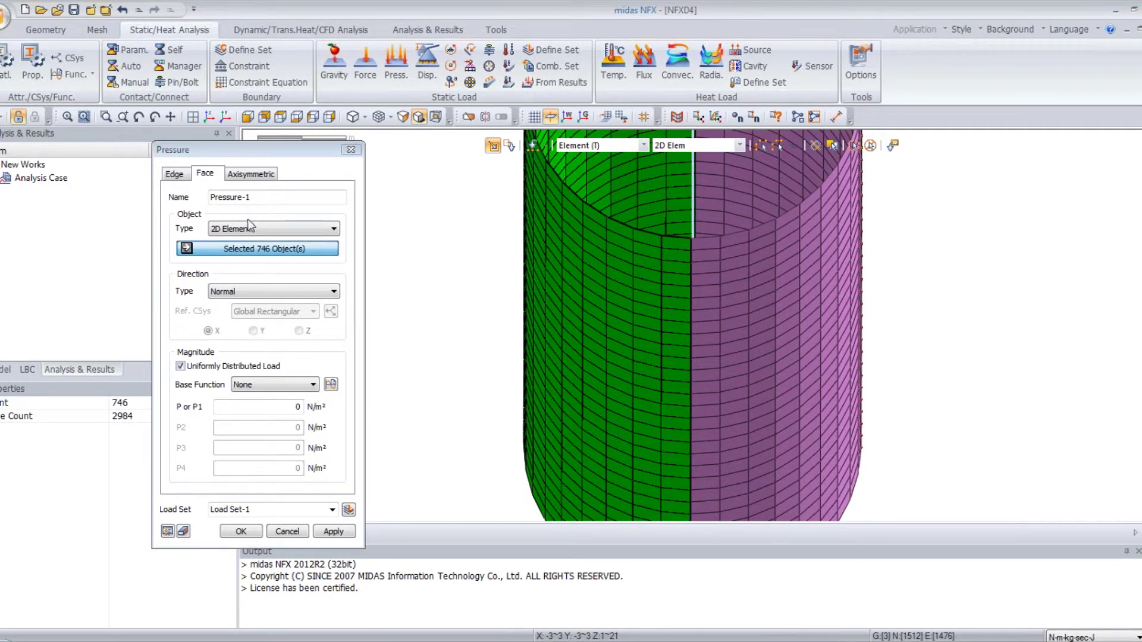
Make the pressure non-uniform with the Pressure base function and -1 N/m² for P1–P4
click(180, 366)
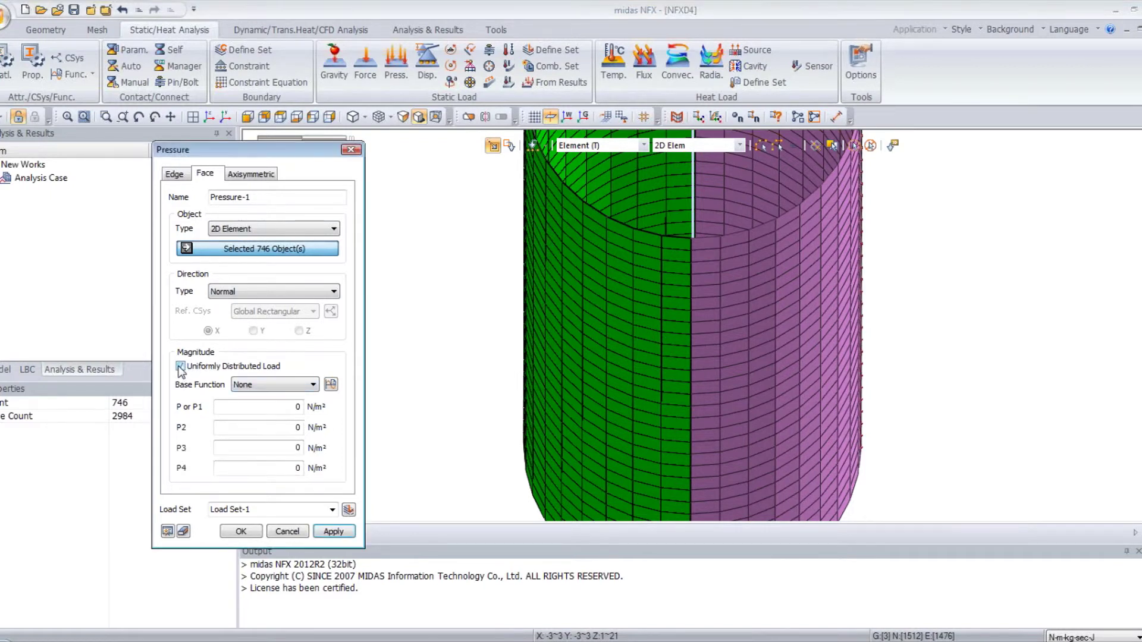
click(255, 386)
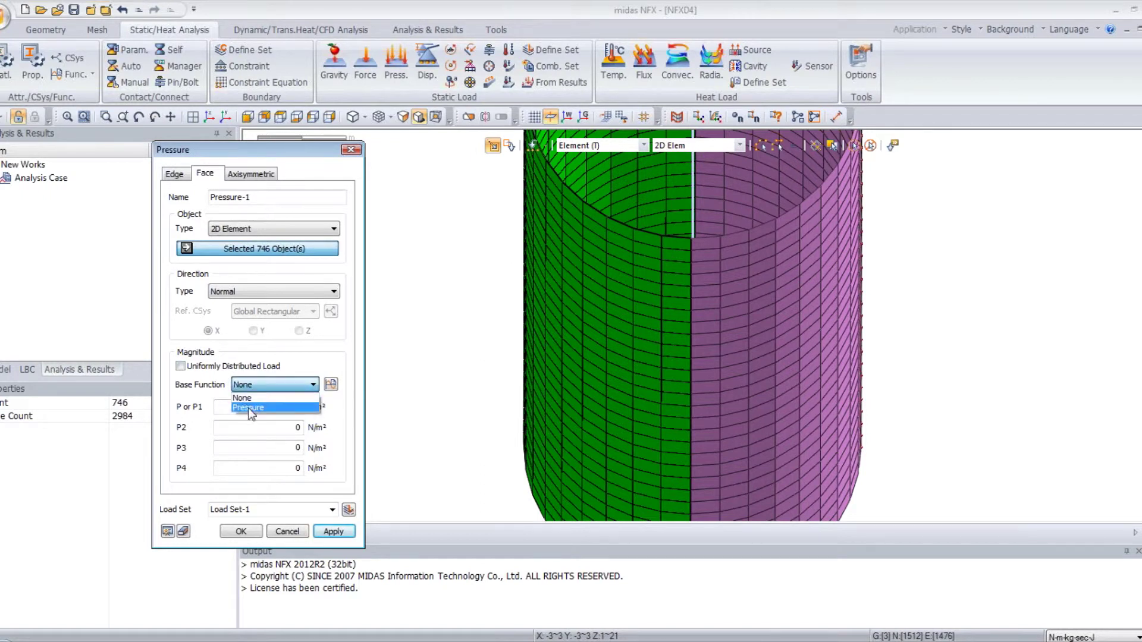
click(250, 408)
double_click(265, 408)
text(-1)
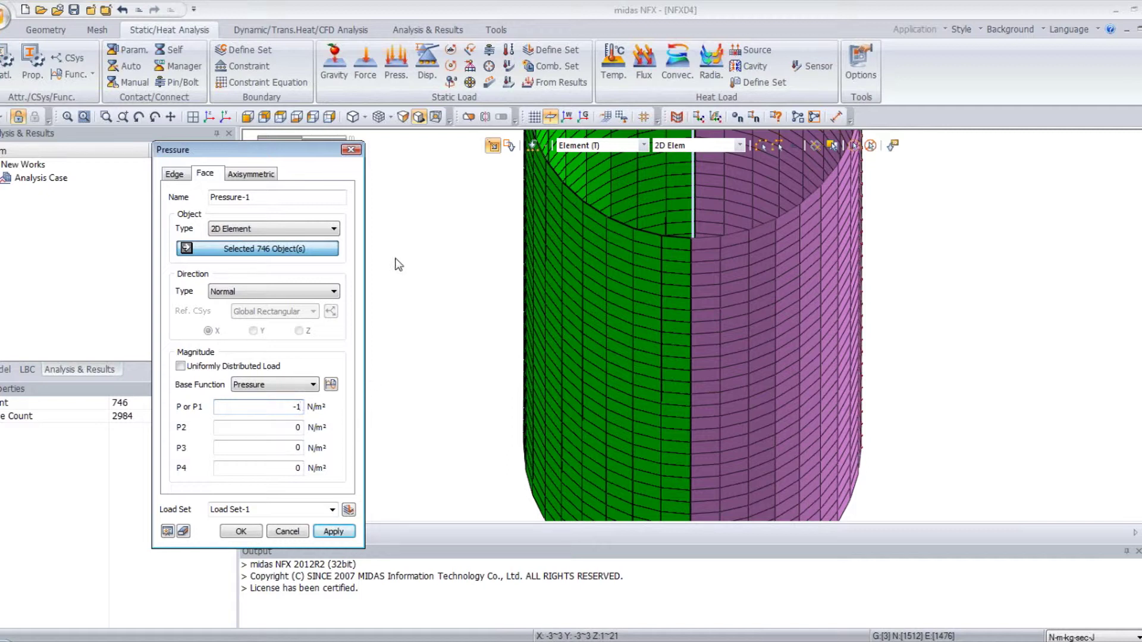
double_click(297, 427)
text(-1)
double_click(298, 448)
text(-1)
double_click(297, 467)
text(-1)
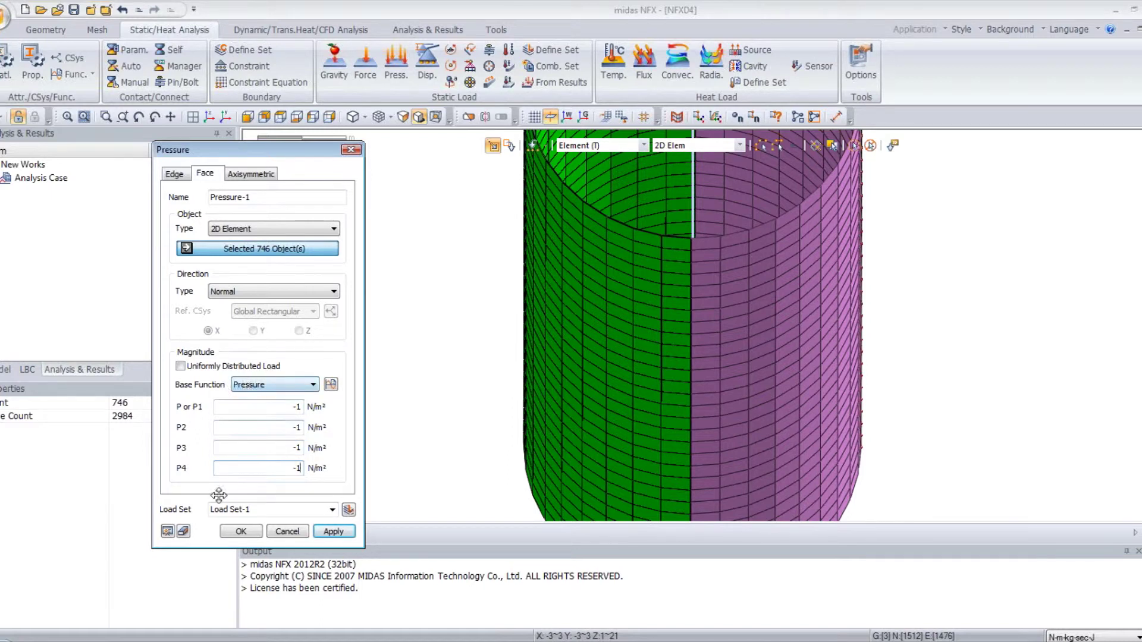
click(242, 531)
middle_drag(679, 251, 591, 290)
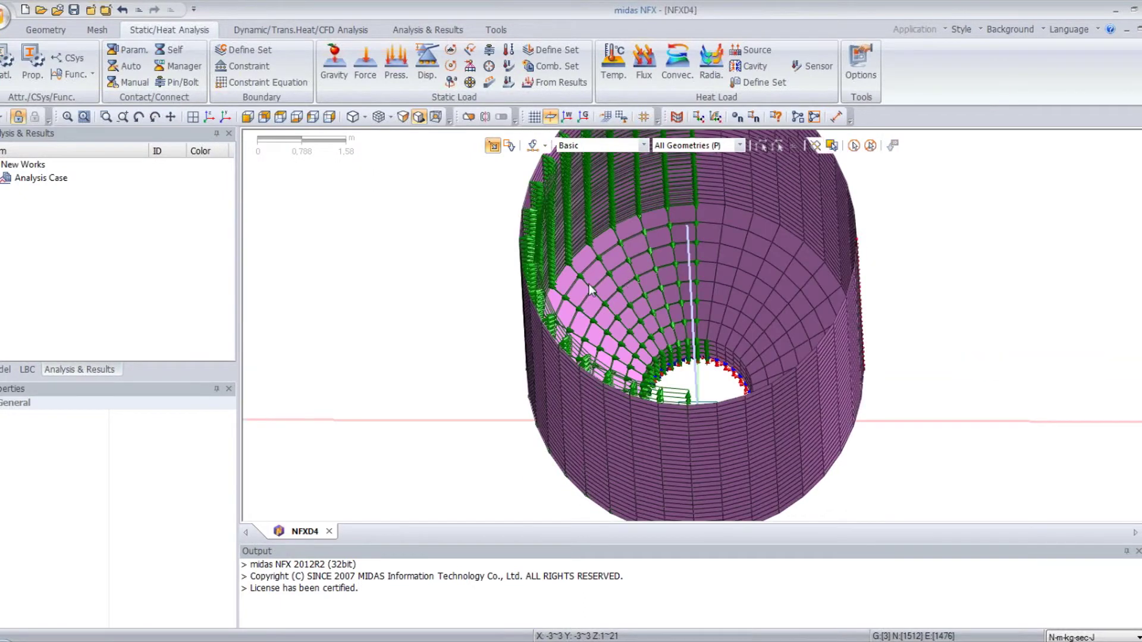
Add a Linear Static analysis case to the model
scroll(615, 237, down, 2)
middle_drag(615, 237, 655, 217)
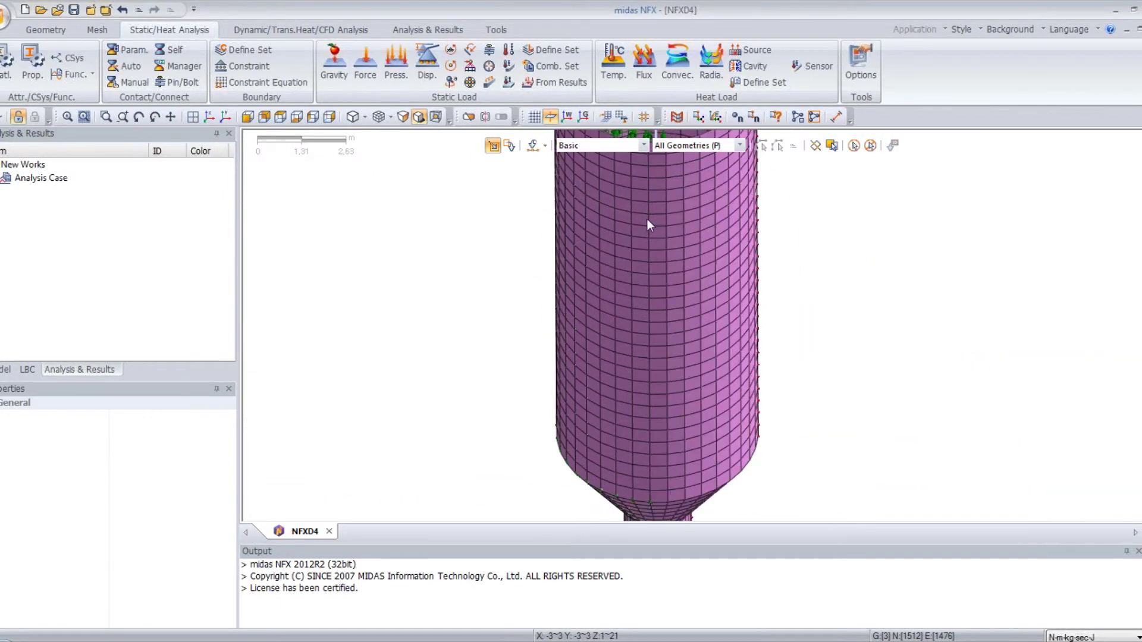
right_click(40, 181)
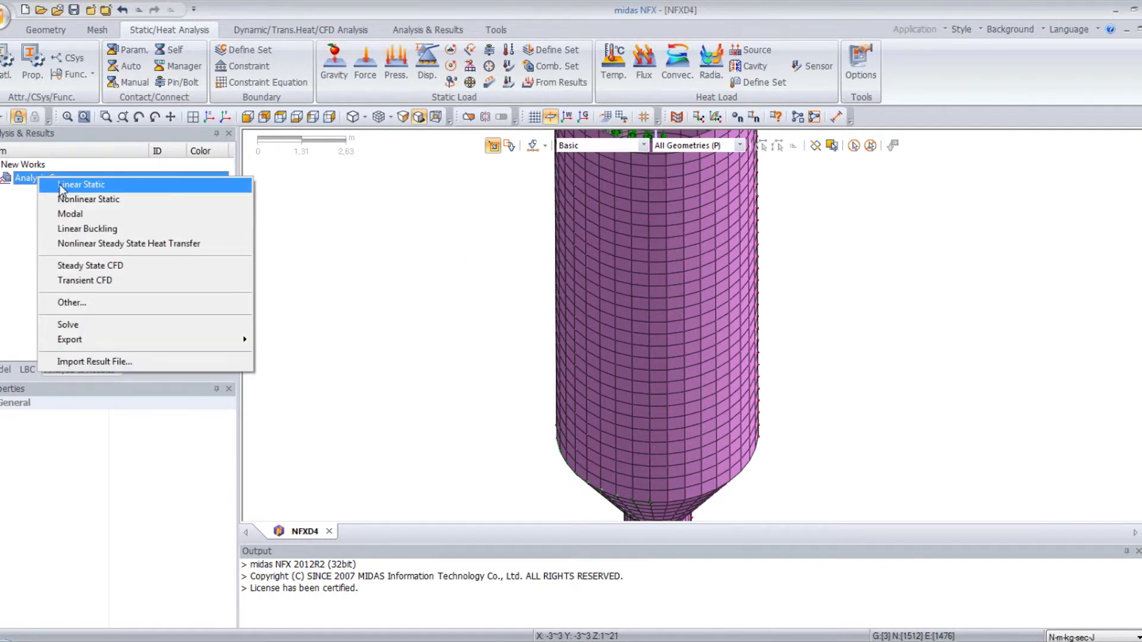
click(61, 187)
Solve Linear Static-1, saving the model as NFXD4 and replacing the existing file
right_click(55, 191)
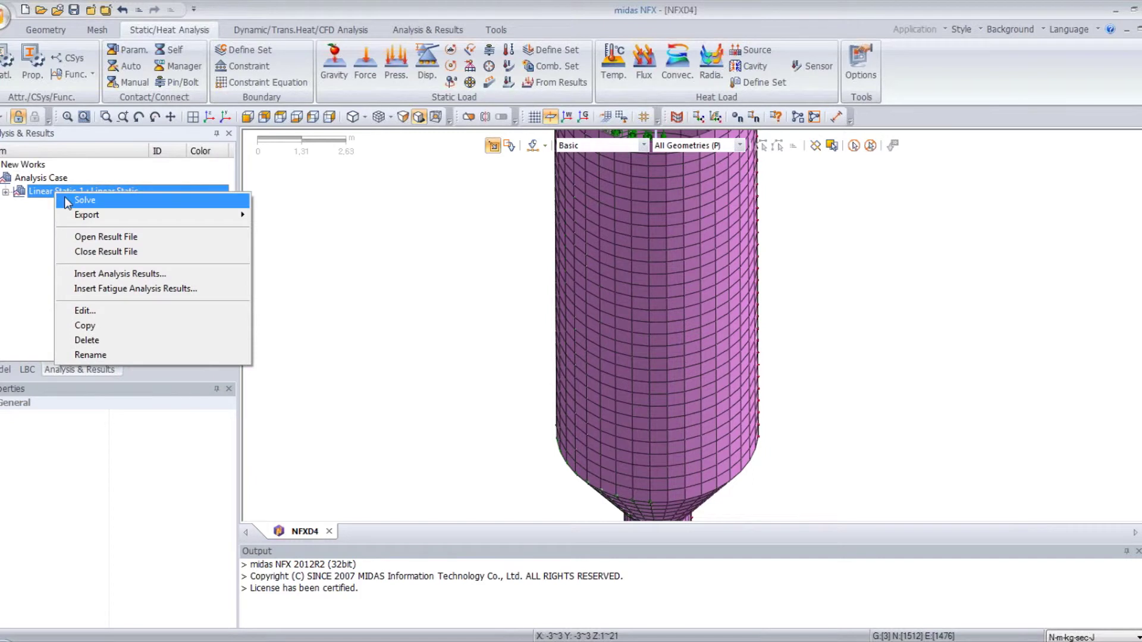
click(69, 201)
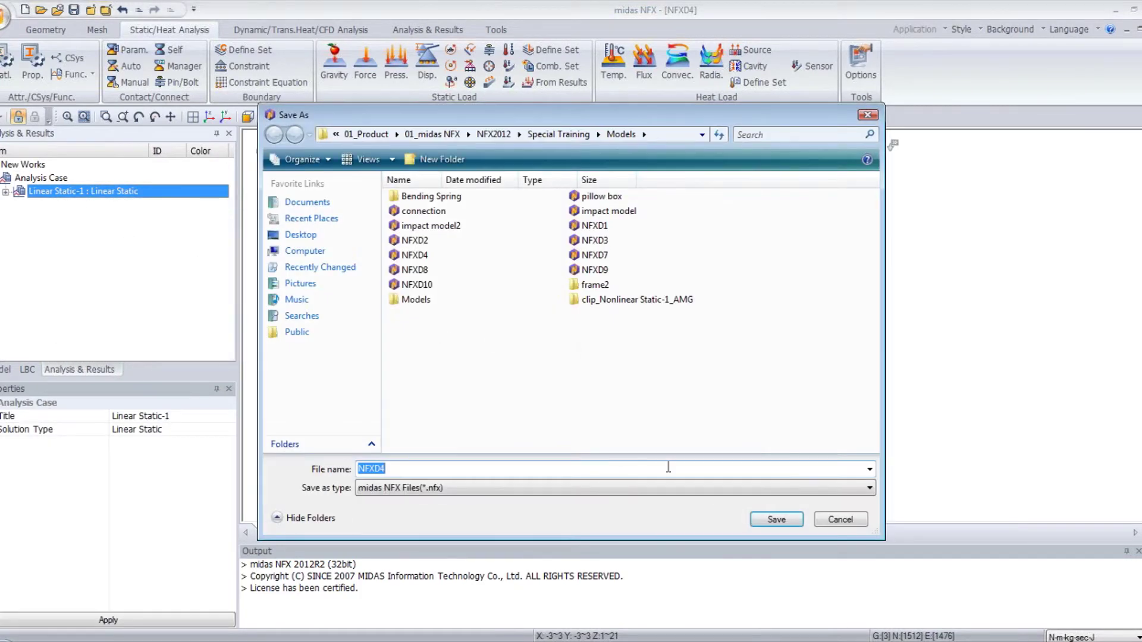
click(774, 518)
click(619, 337)
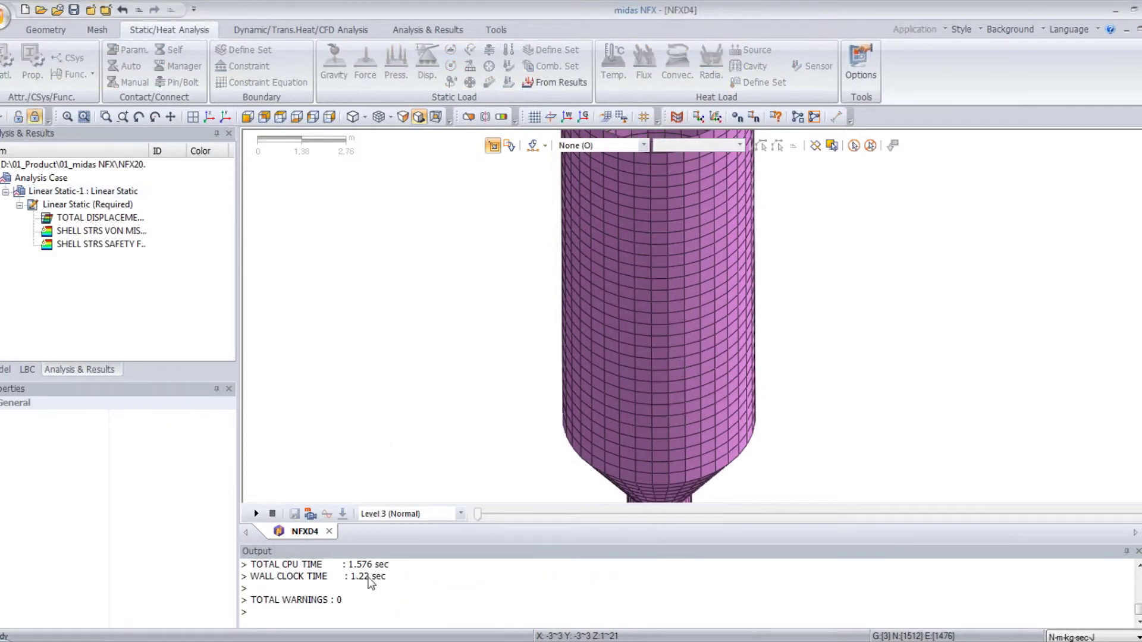
Show the total displacement contour on the tank in an isometric, tilted view
click(248, 118)
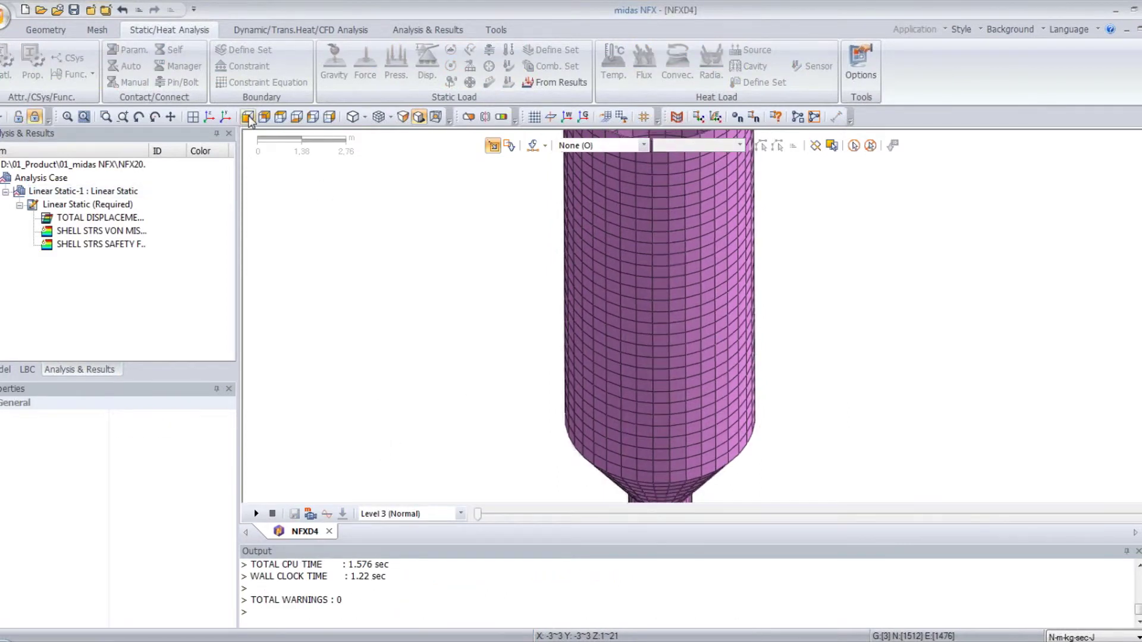
click(210, 117)
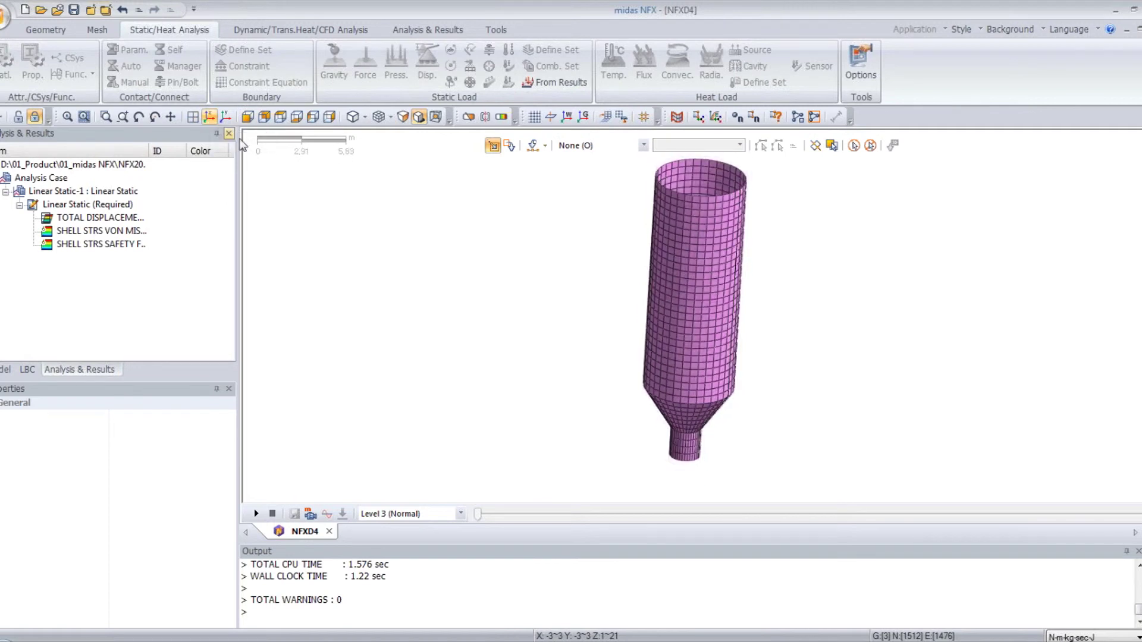
double_click(89, 218)
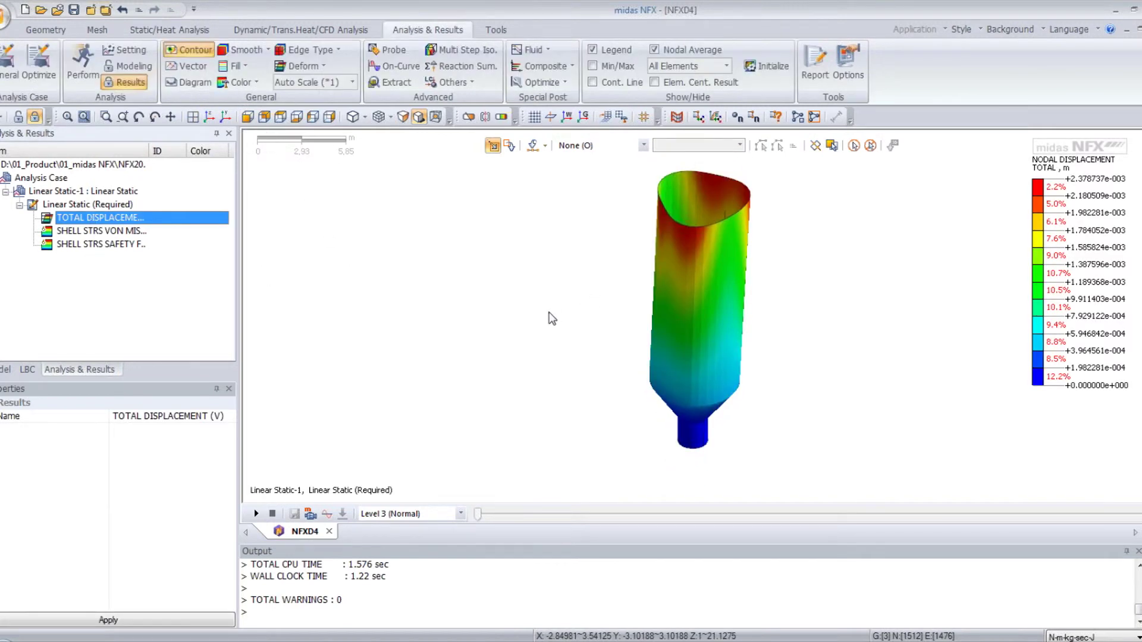
middle_drag(736, 262, 699, 301)
scroll(698, 301, up, 2)
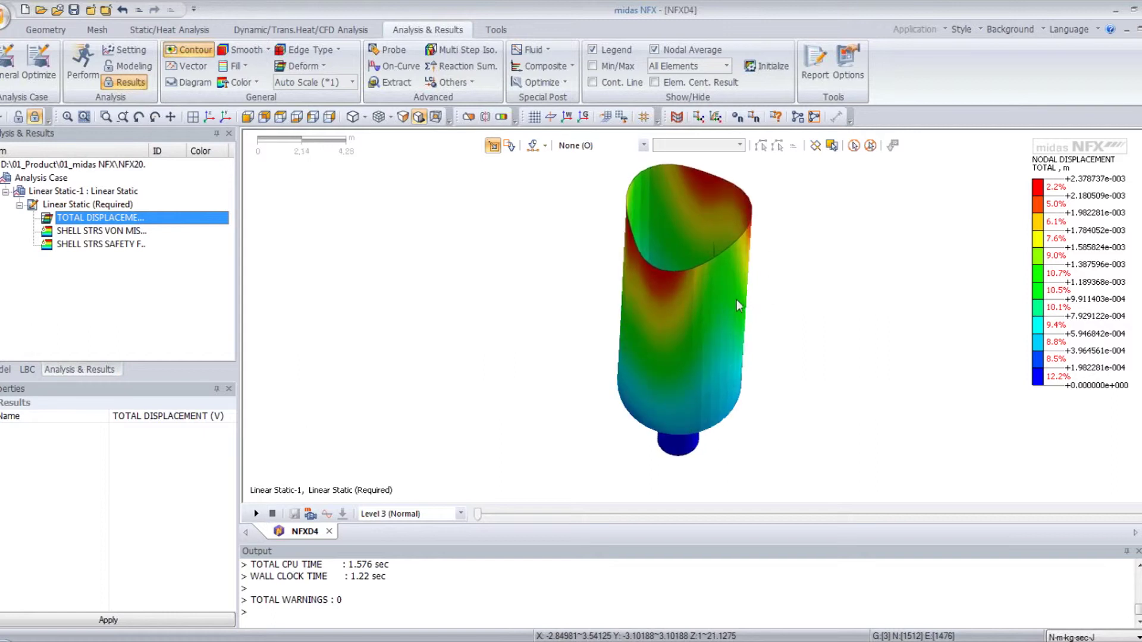
mouse_move(688, 257)
middle_down()
mouse_move(745, 285)
mouse_move(629, 247)
mouse_move(600, 250)
mouse_move(662, 232)
mouse_move(683, 253)
mouse_move(698, 237)
middle_up()
scroll(683, 253, down, 1)
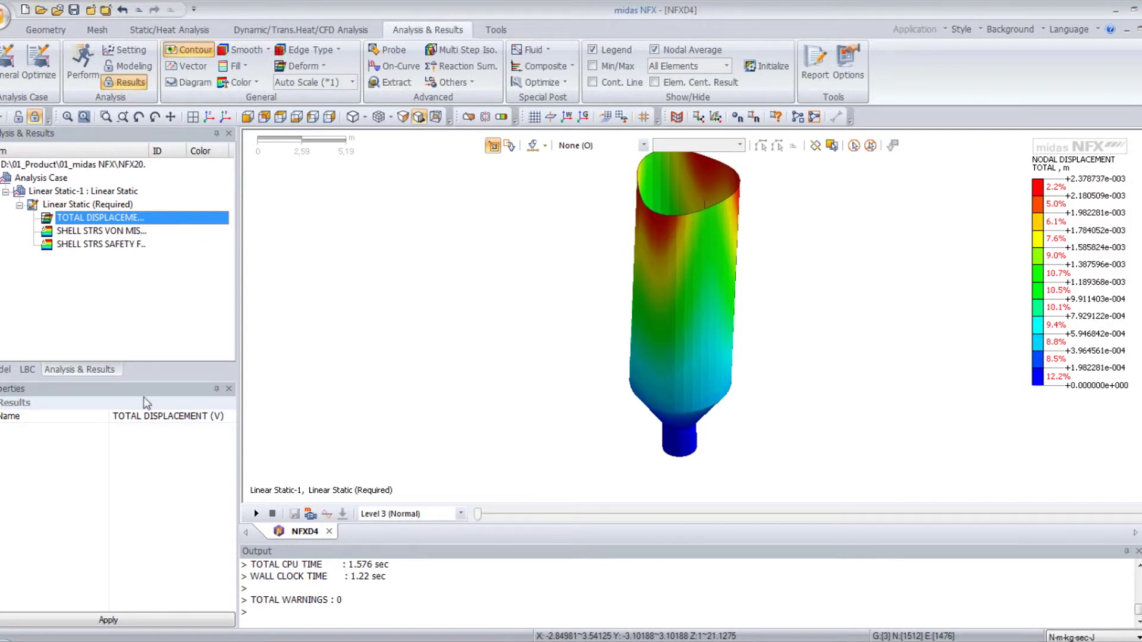
Play and stop the displacement animation, then display the shell von Mises stress contour
click(257, 513)
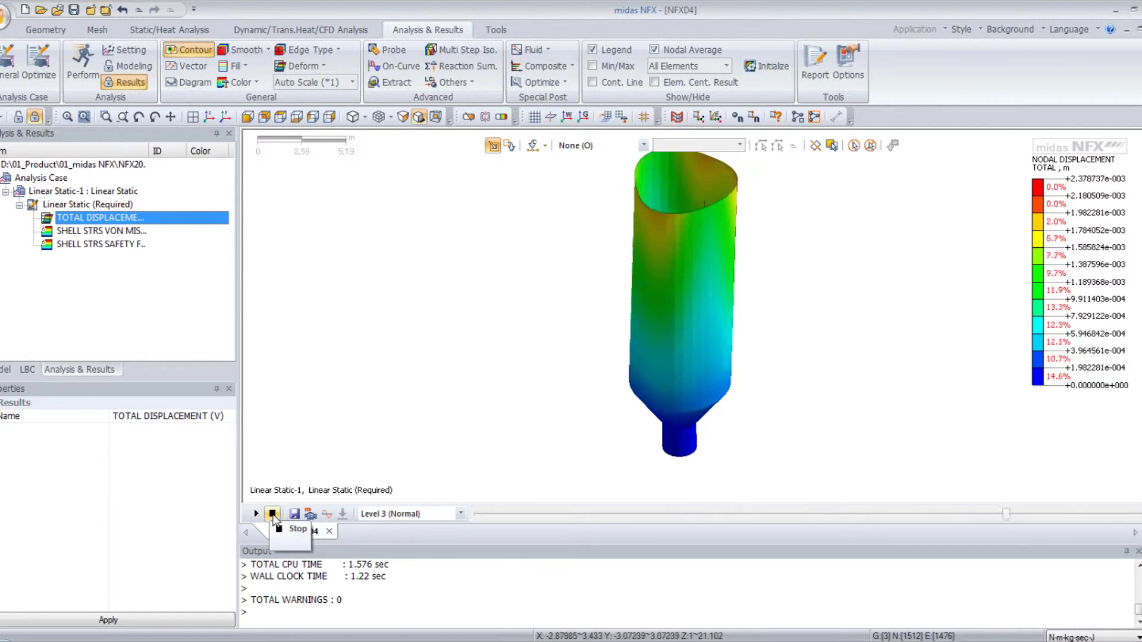
click(273, 515)
click(98, 232)
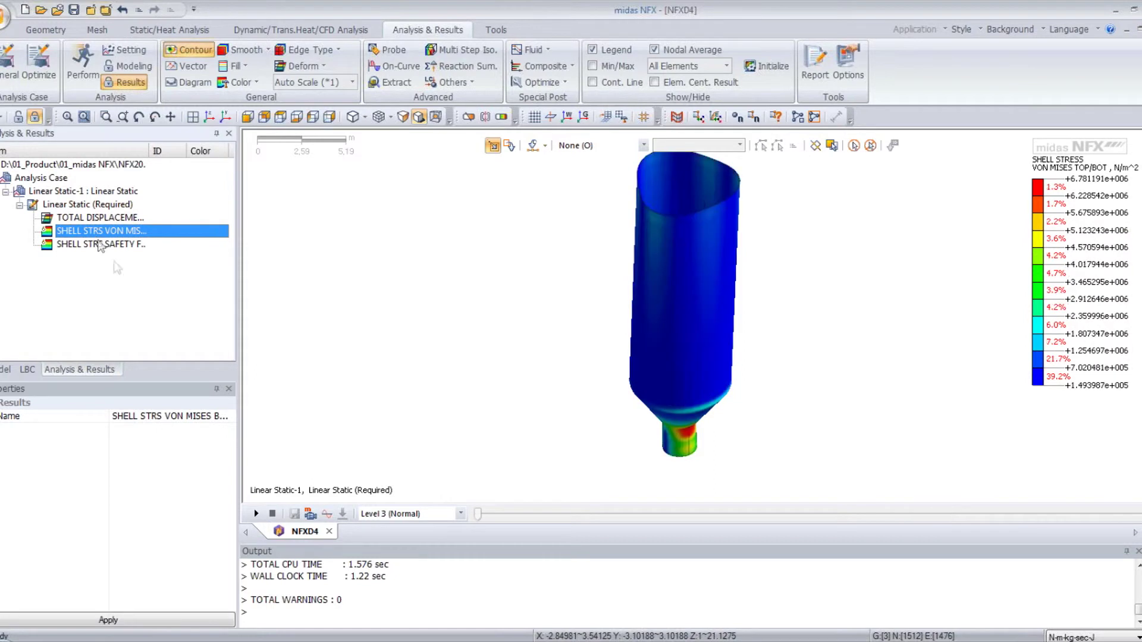
Zoom into the cone region and label the maximum von Mises stress with Min/Max
middle_drag(550, 436, 654, 383)
scroll(654, 382, up, 5)
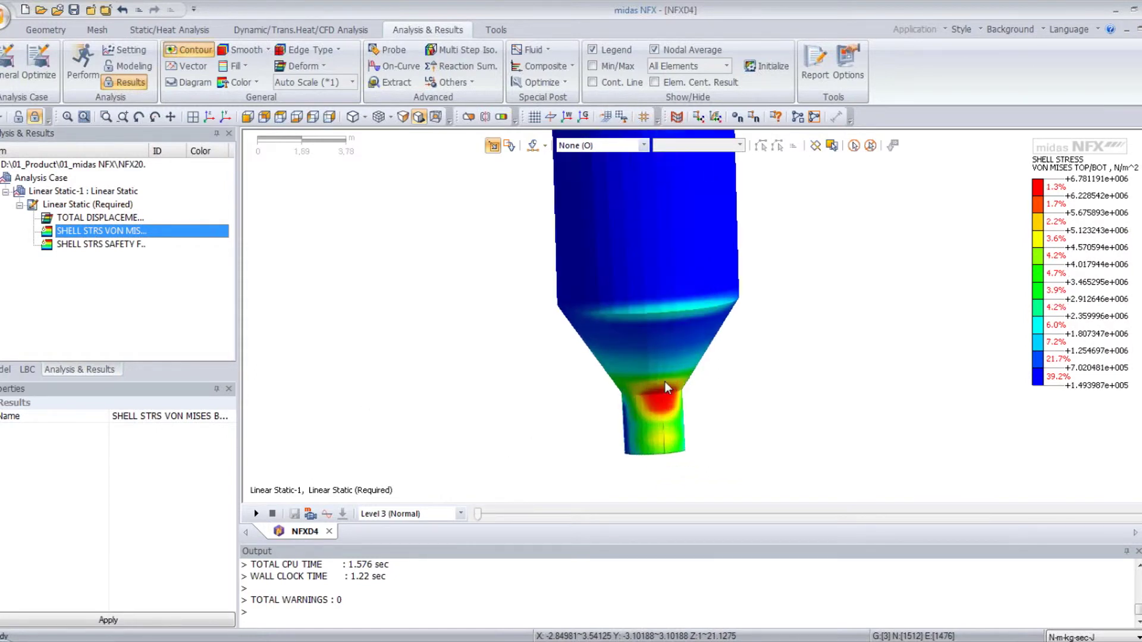
scroll(612, 397, up, 4)
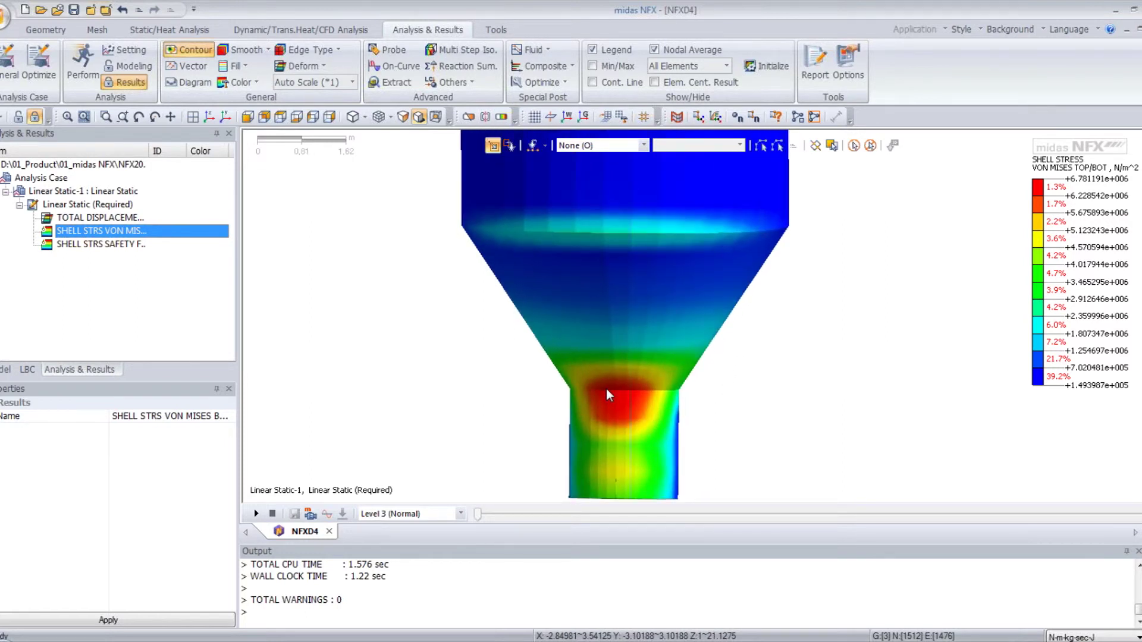
middle_drag(684, 387, 642, 385)
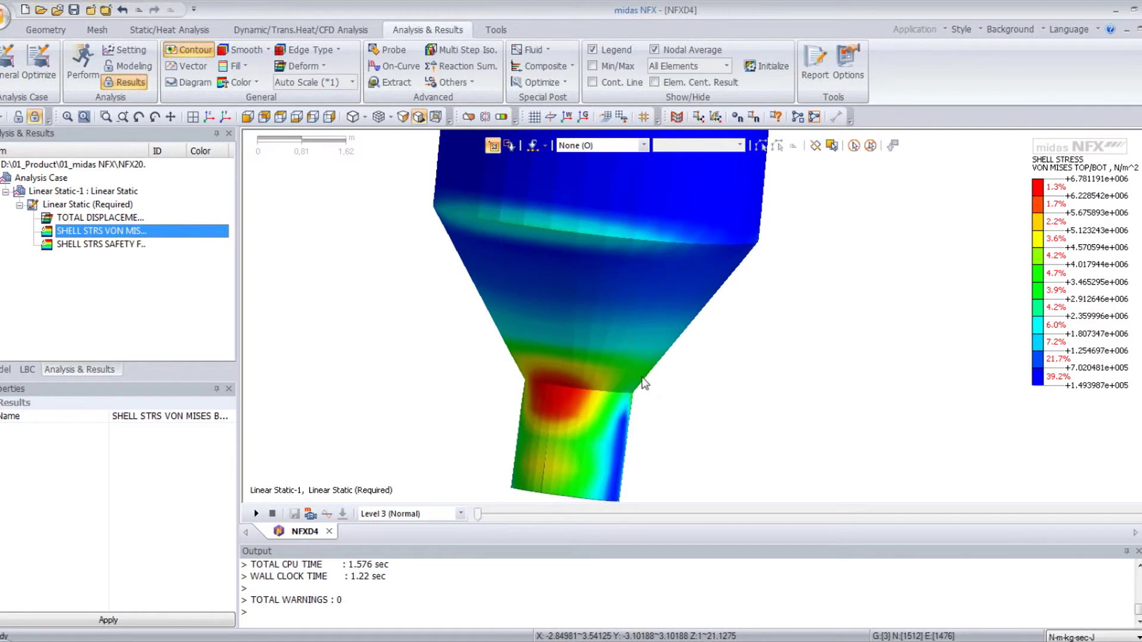
click(593, 66)
middle_drag(656, 412, 671, 364)
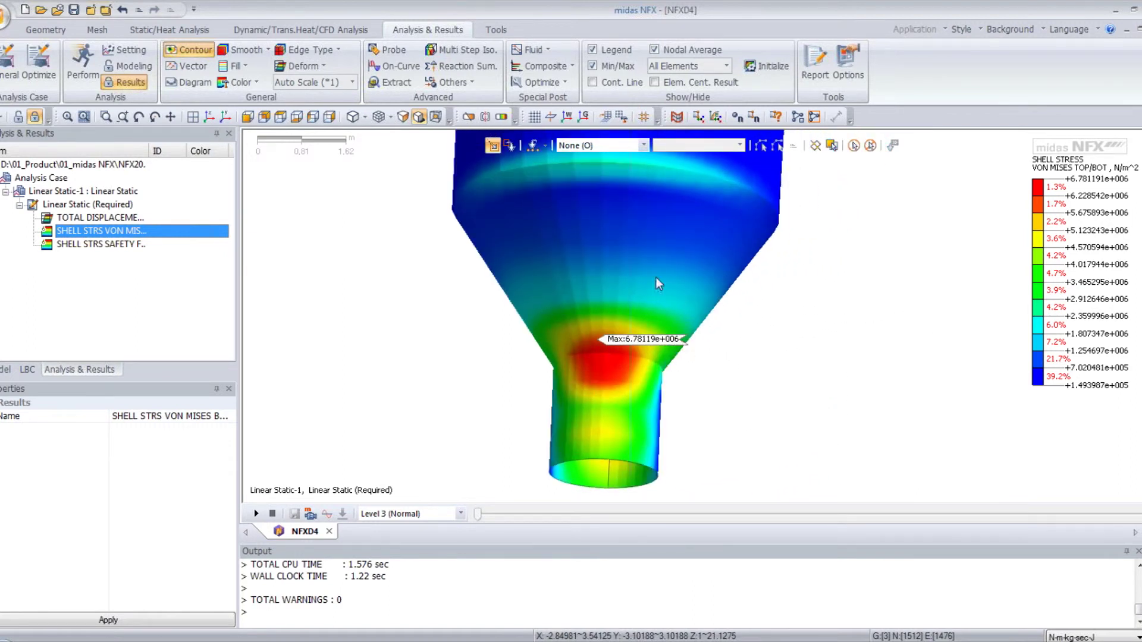
scroll(657, 284, up, 5)
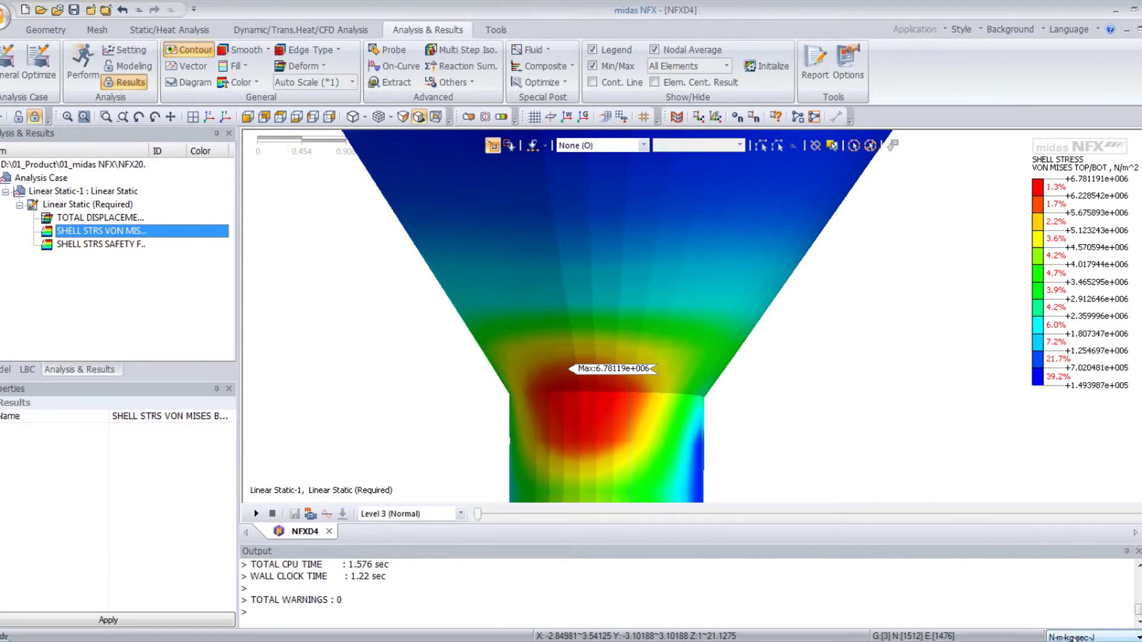
Switch the result unit system to N-mm-kg-sec-J, showing a 6.78119 N/mm² peak
click(1070, 637)
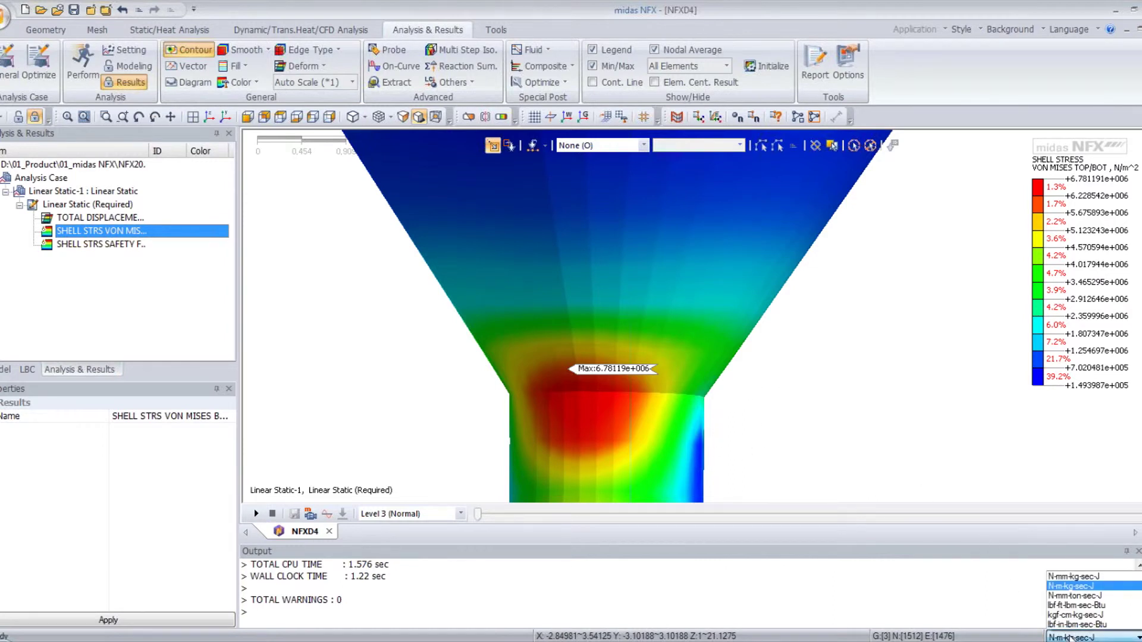
click(1062, 580)
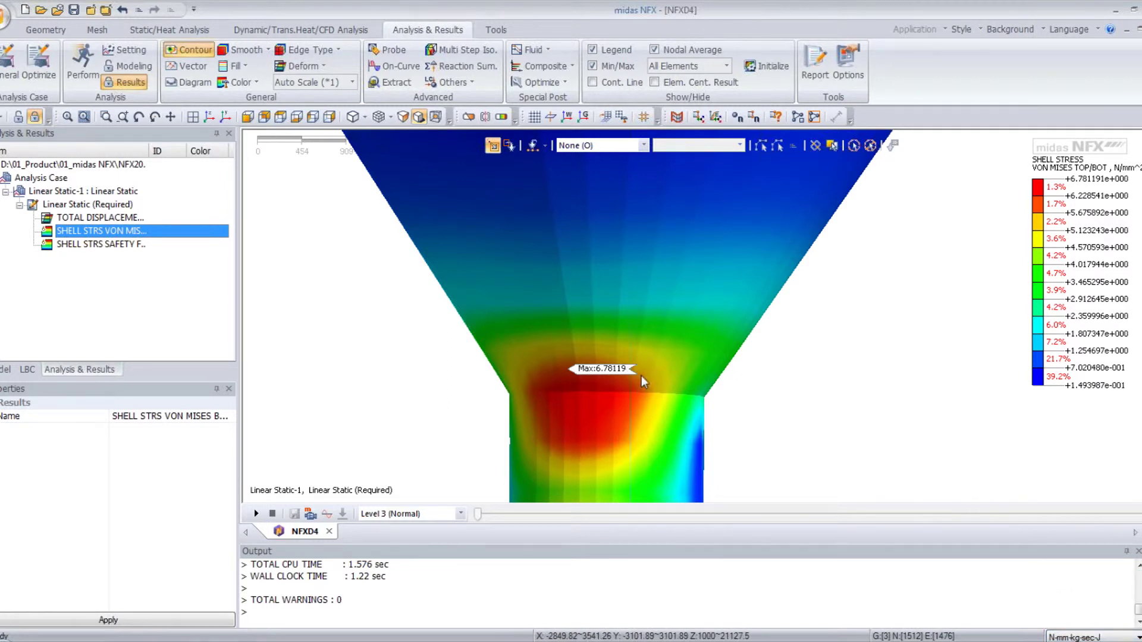
middle_drag(797, 371, 583, 377)
scroll(579, 377, up, 5)
scroll(614, 283, down, 6)
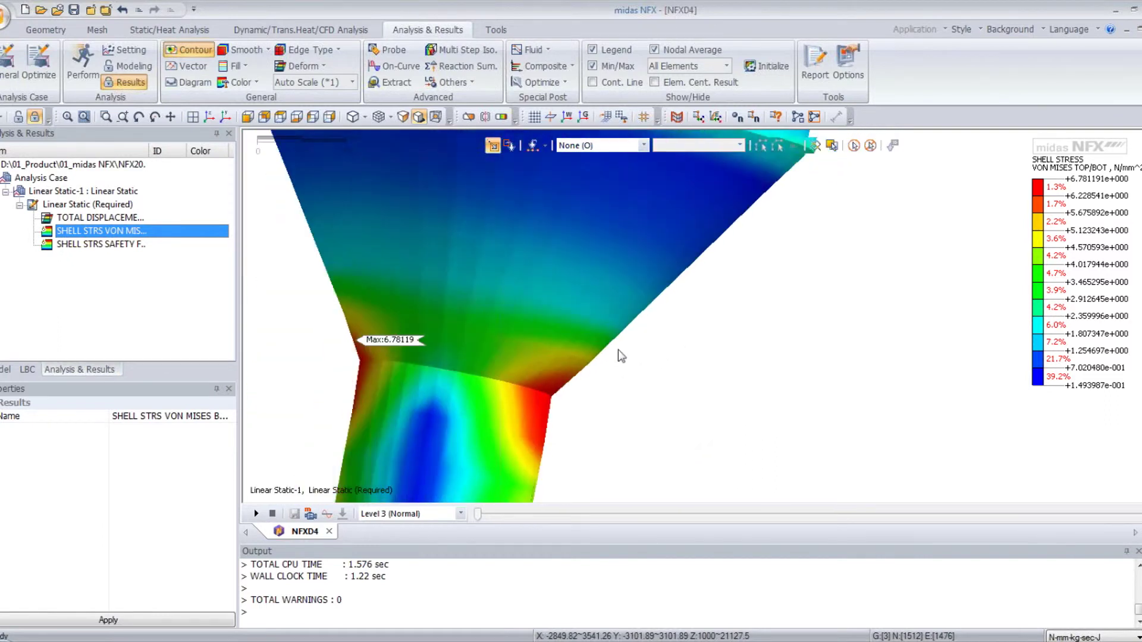